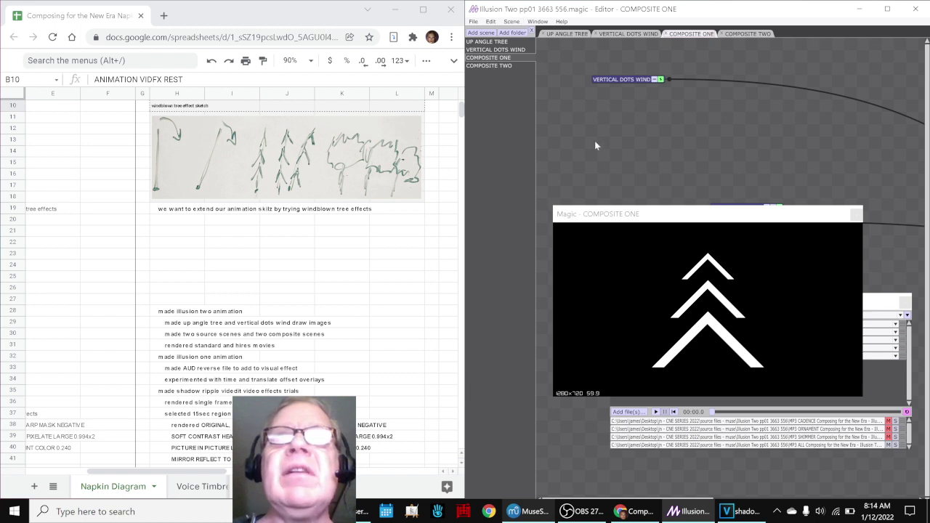
Step: Play the COMPOSITE ONE preview to about 00:10, then bring the OBS stream window forward
left_click(625, 221)
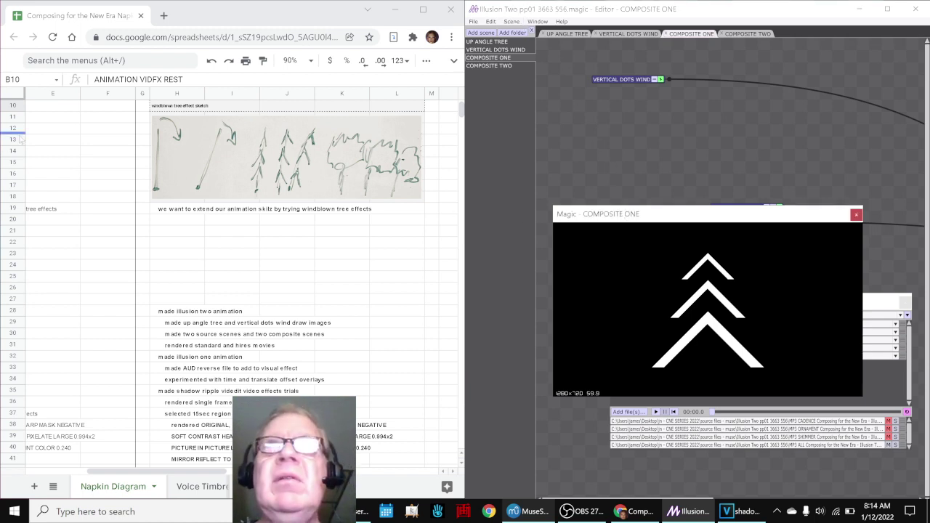
key("space")
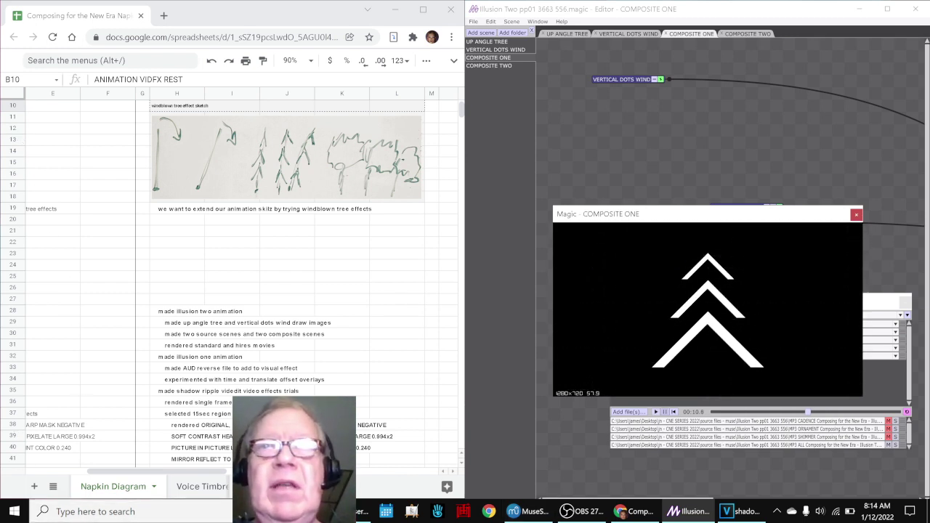
left_click(585, 516)
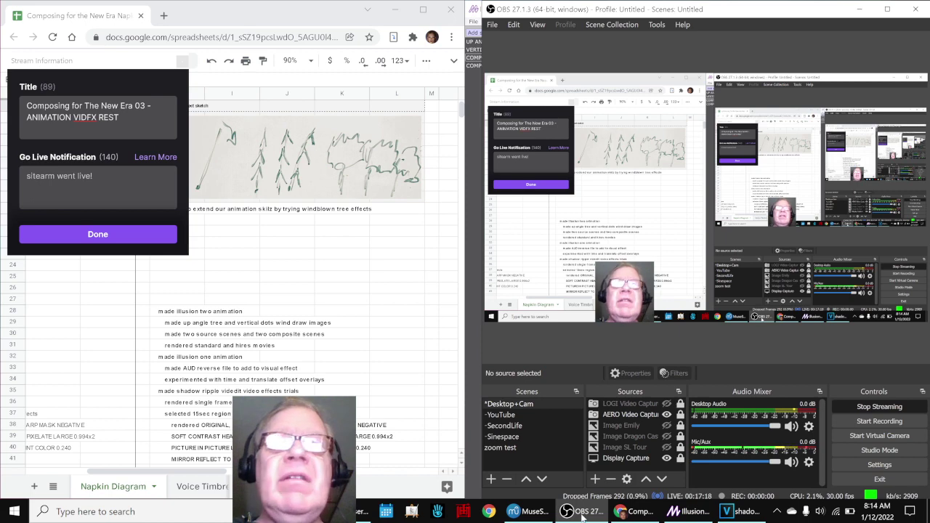
Step: Minimize OBS Studio so Magic's COMPOSITE ONE preview shows again
left_click(582, 517)
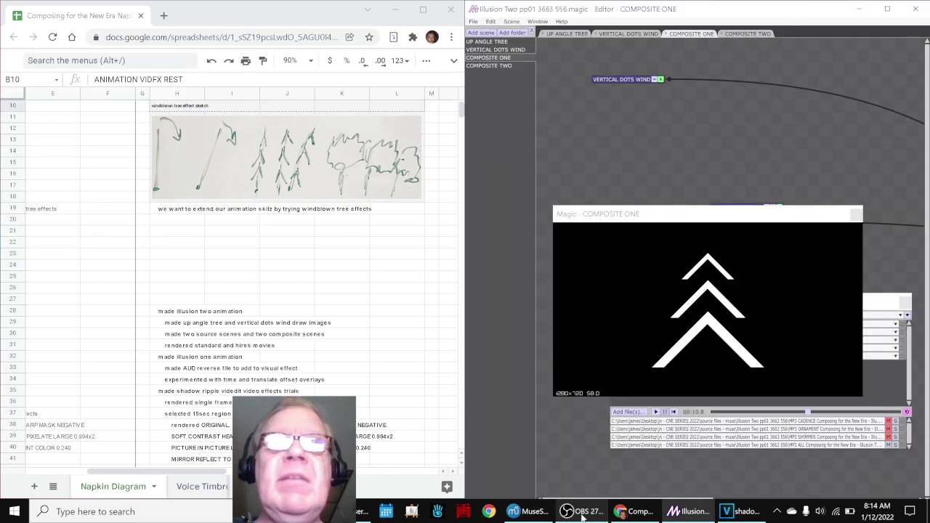
Step: Preview the COMPOSITE TWO animation, then open the VERTICAL DOTS WIND scene
left_click(160, 214)
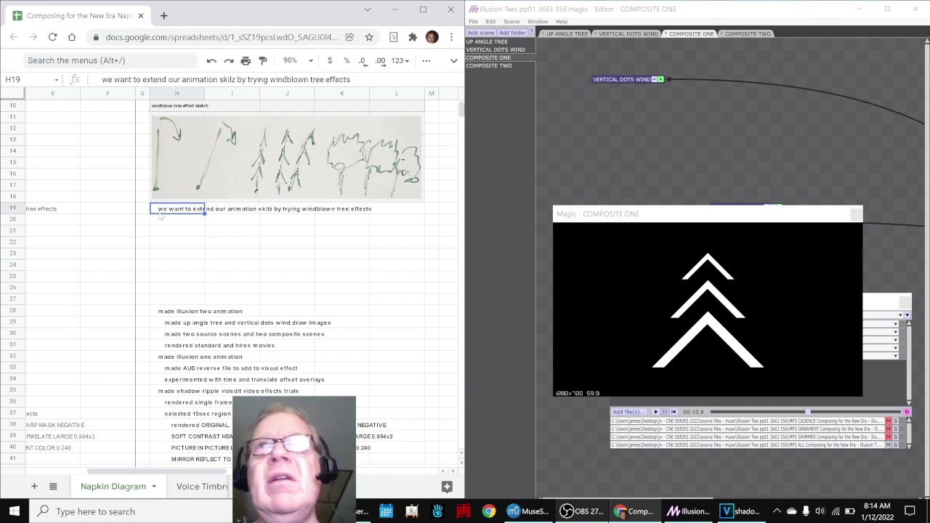
left_click(745, 36)
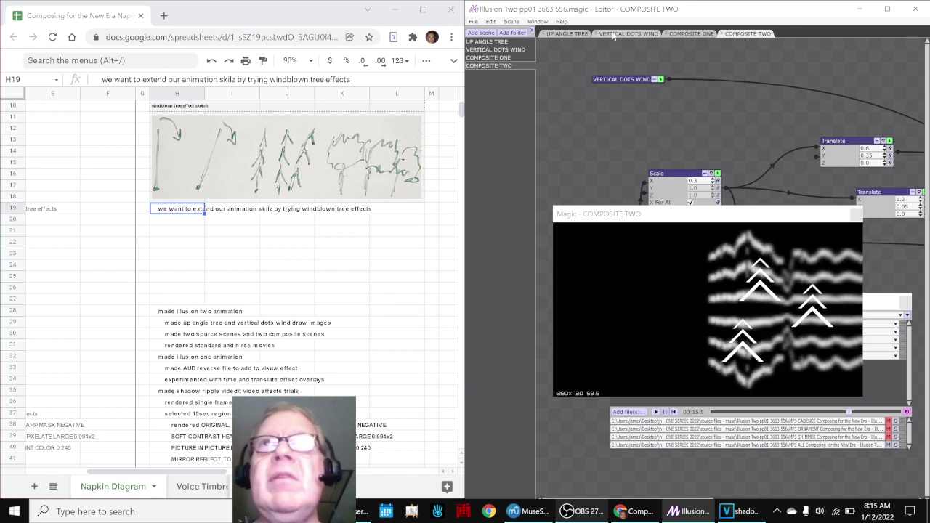
double_click(624, 79)
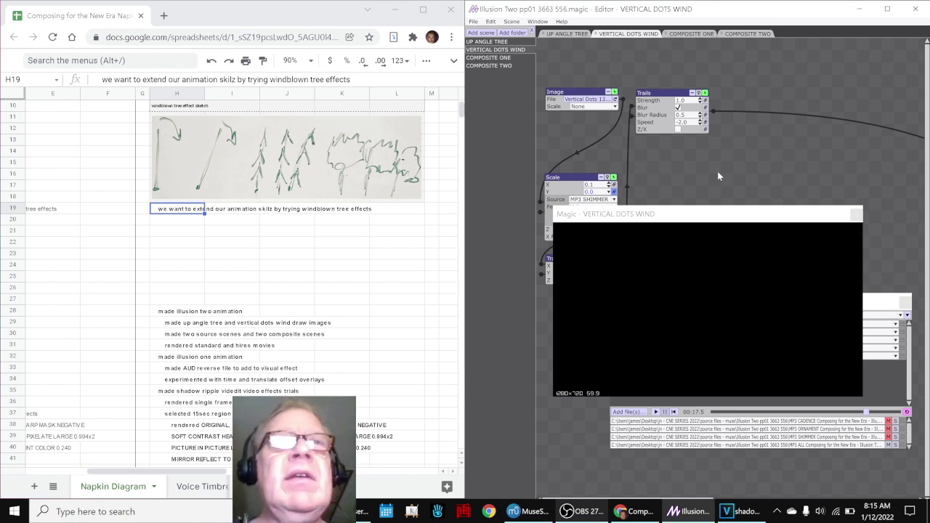
Step: Maximize MuseScore and play the pp01 Tonality Reference Area score from measure 1
left_click(528, 512)
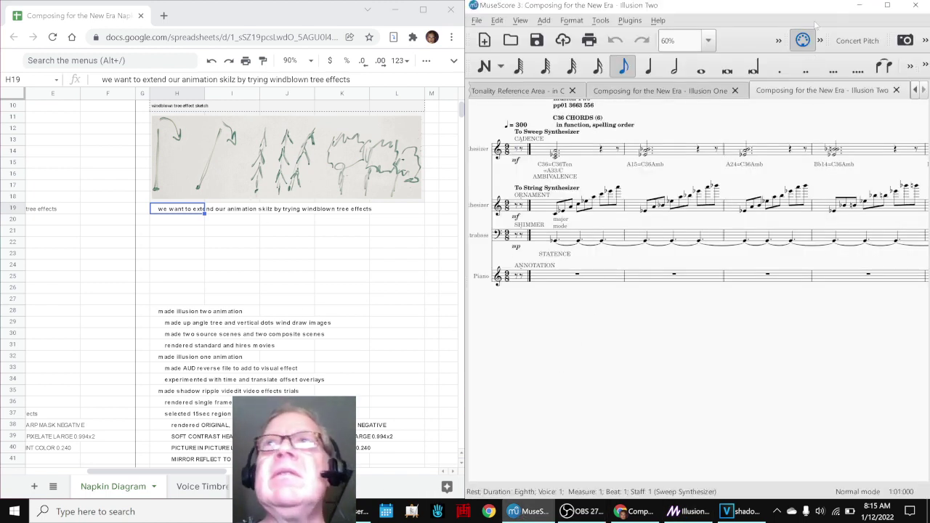
left_click(887, 6)
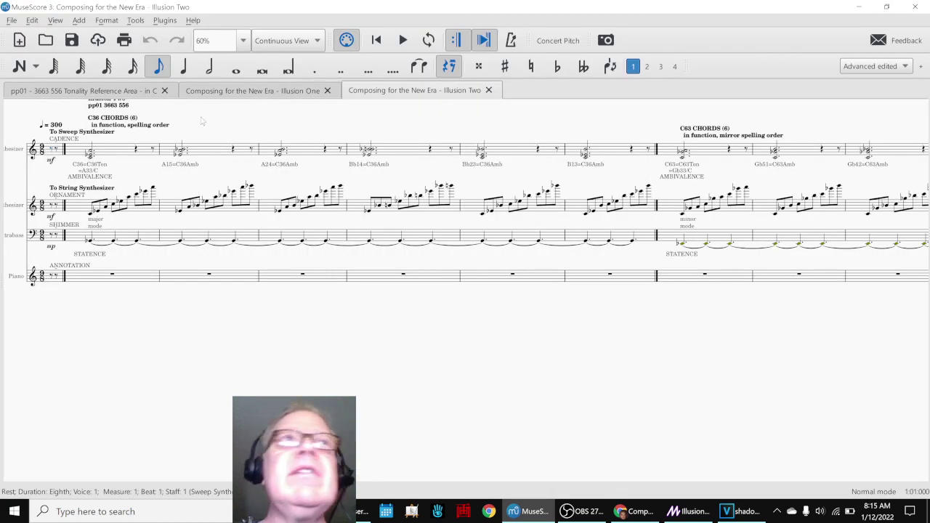
left_click(22, 91)
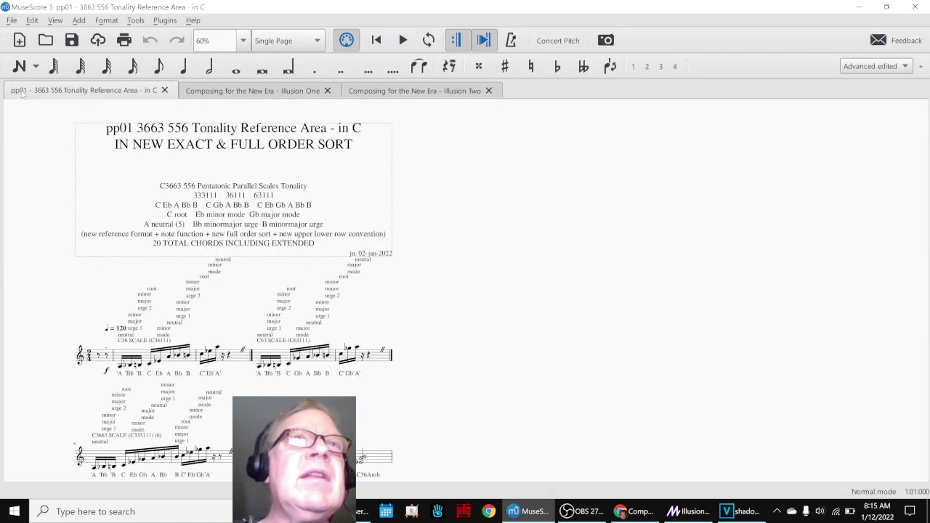
key("ctrl+Home")
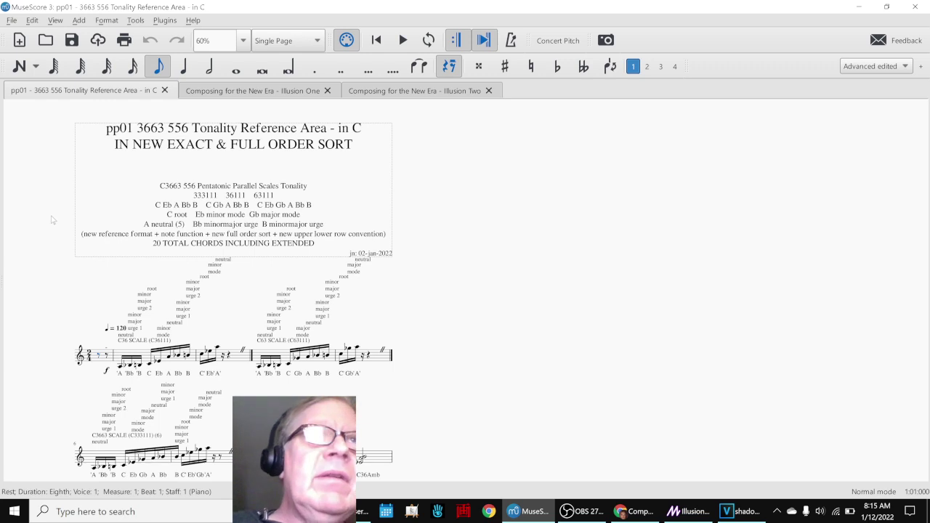
key("space")
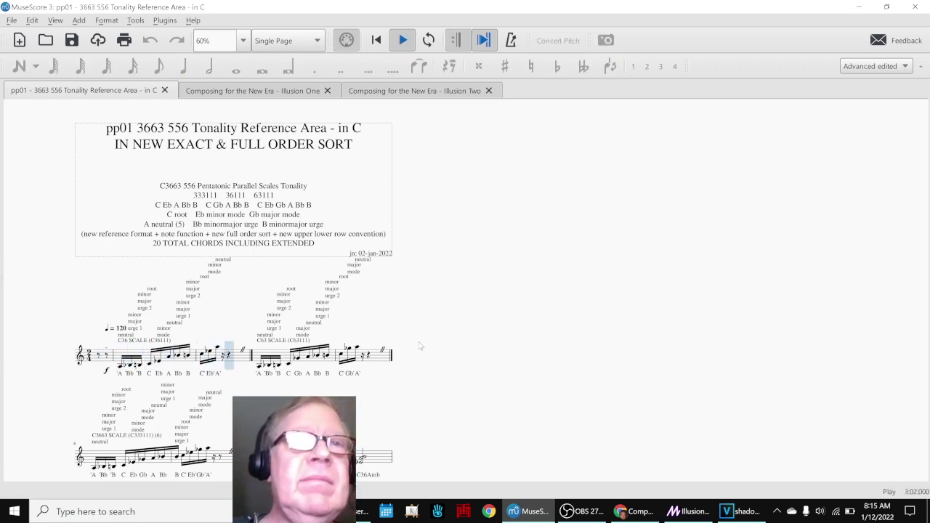
key("space")
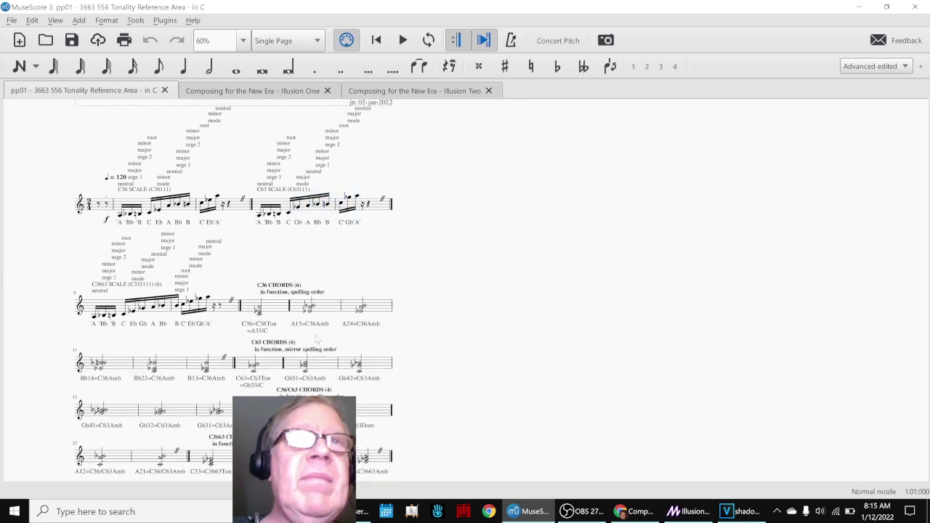
Step: Play the tonality reference from the measure 8 chords, then switch to Illusion One
left_click(269, 312)
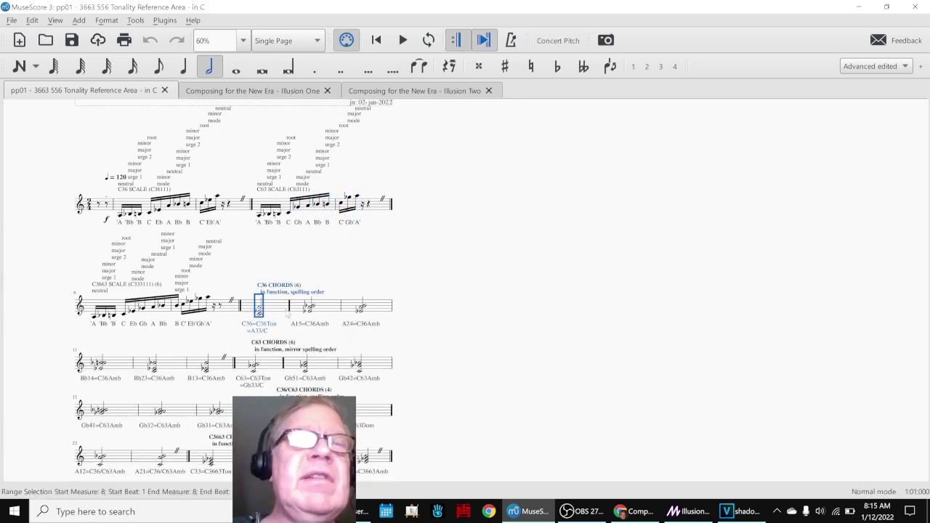
key("space")
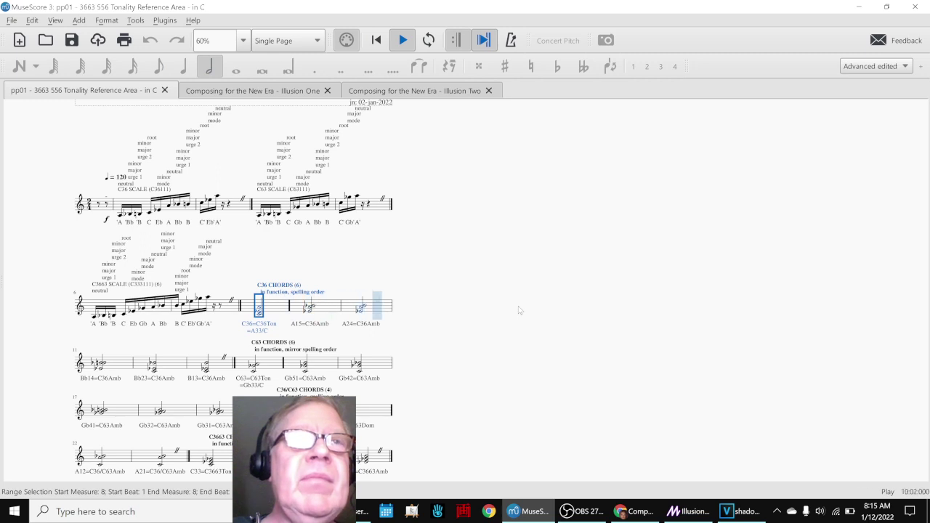
key("space")
left_click(302, 91)
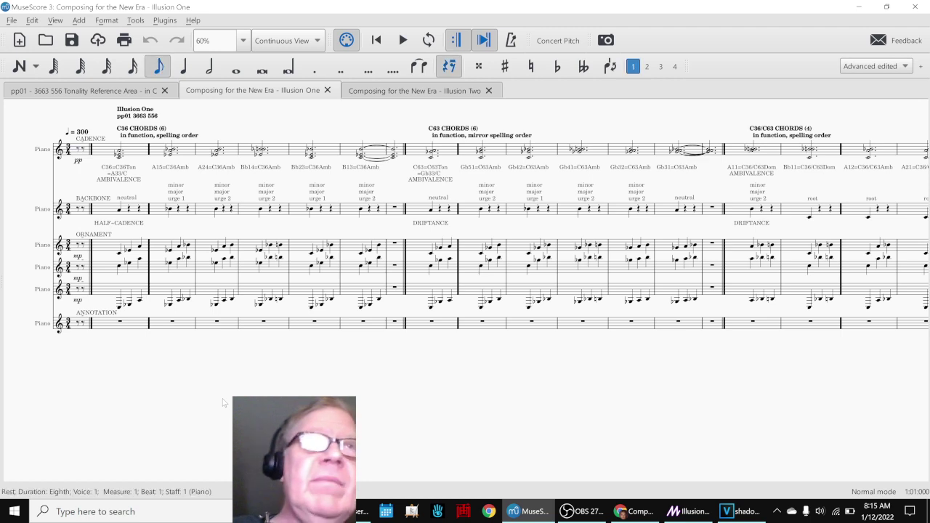
Step: Audition Illusion One briefly, then play Illusion Two from its opening and stop
key("space")
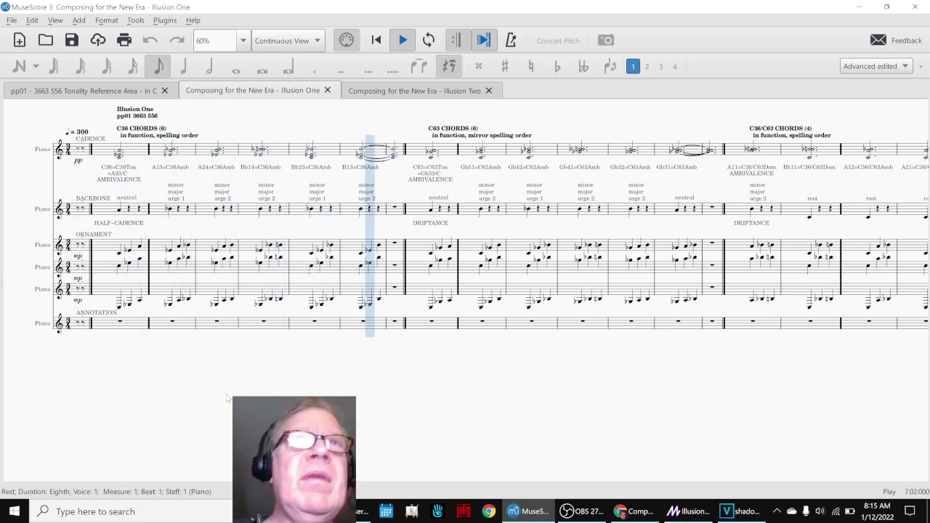
key("space")
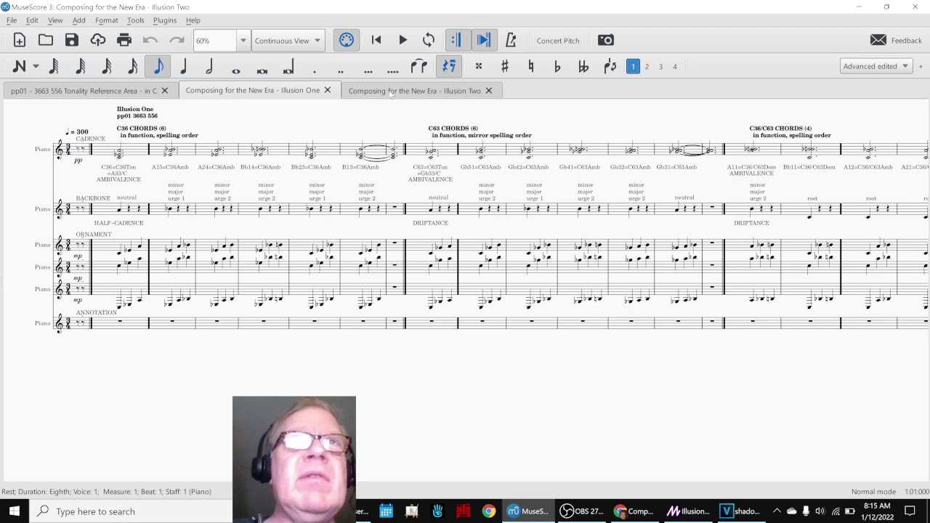
left_click(390, 91)
key("Escape")
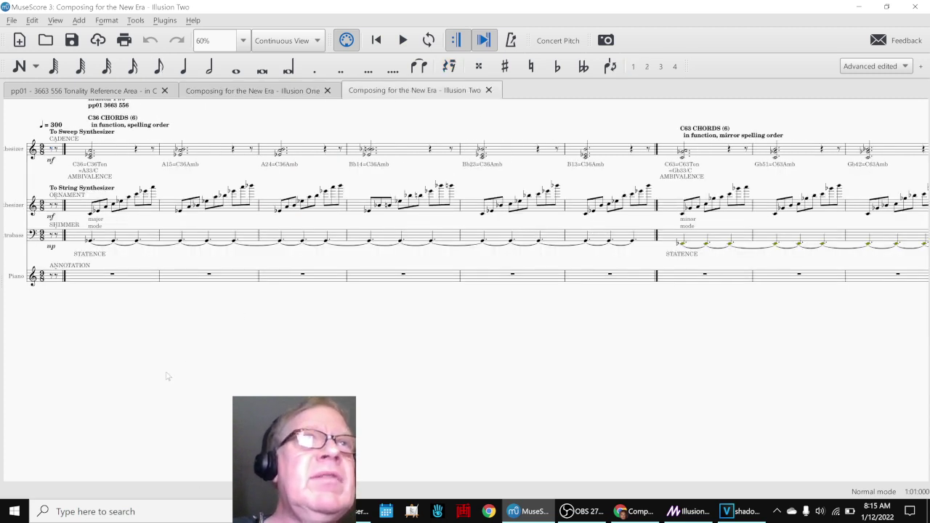
key("ctrl+Home")
key("Escape")
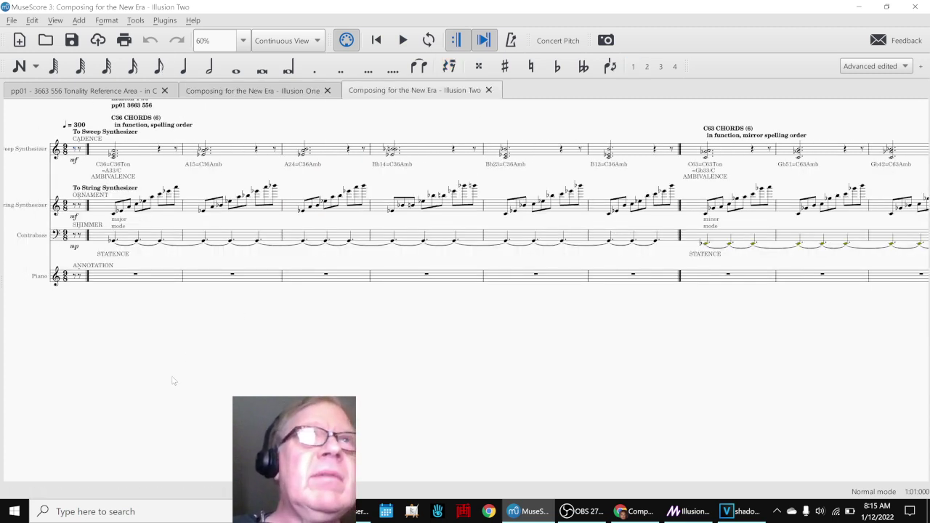
key("space")
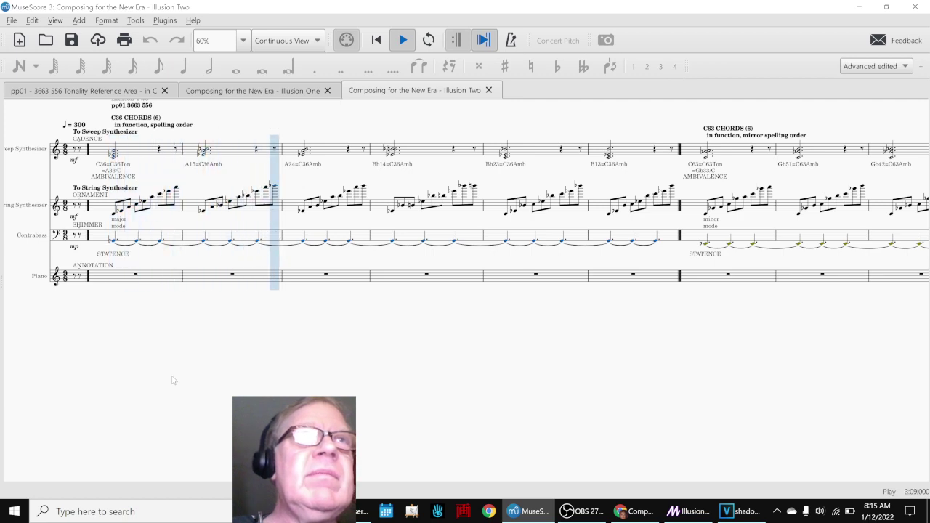
key("space")
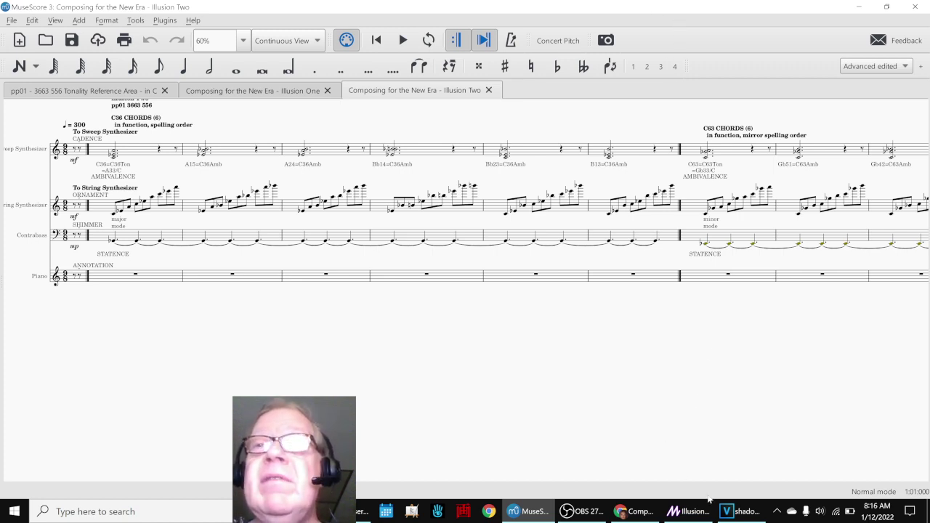
Step: Play the VEGAS shadow ripples project to about 13 seconds, then bring up its renders folder
left_click(859, 9)
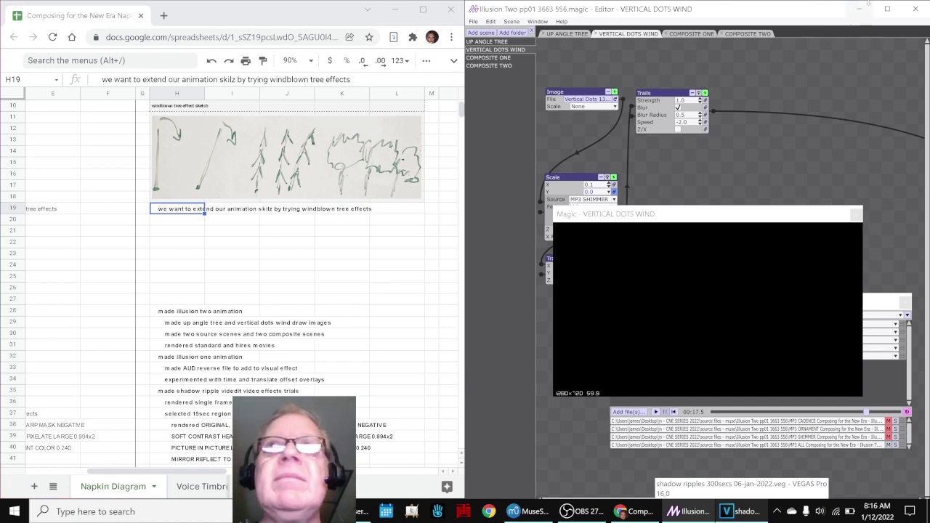
left_click(859, 8)
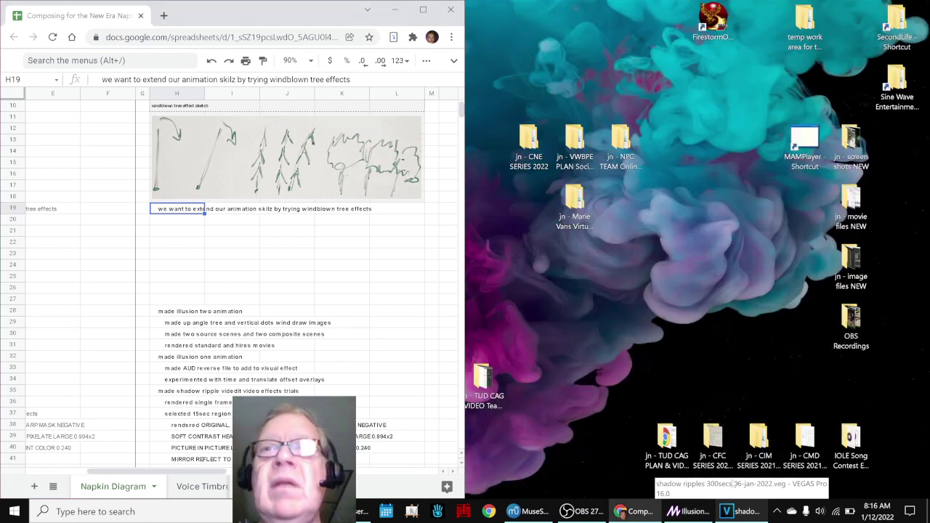
left_click(734, 511)
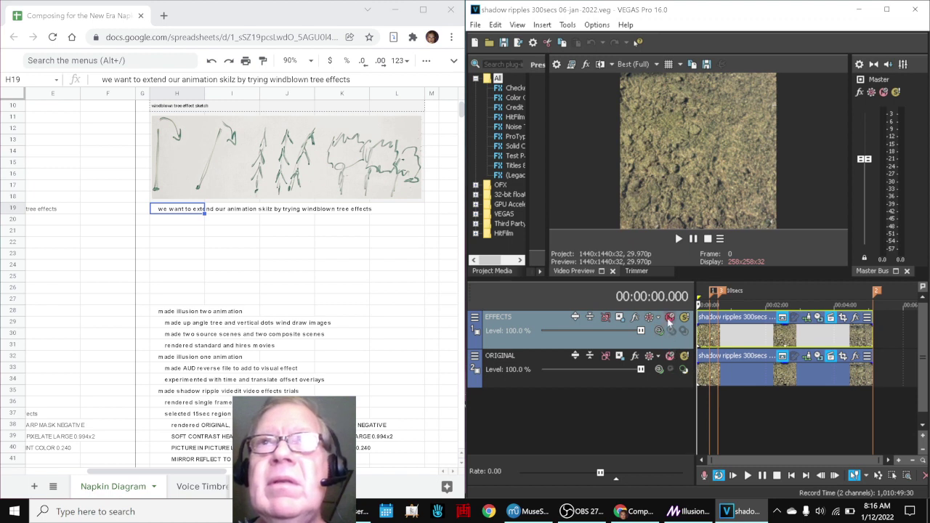
left_click(669, 321)
key("space")
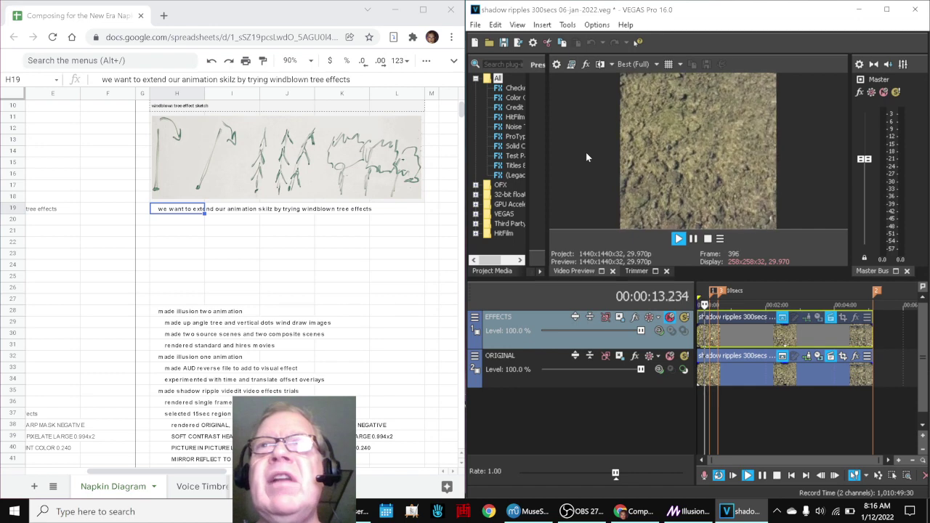
key("space")
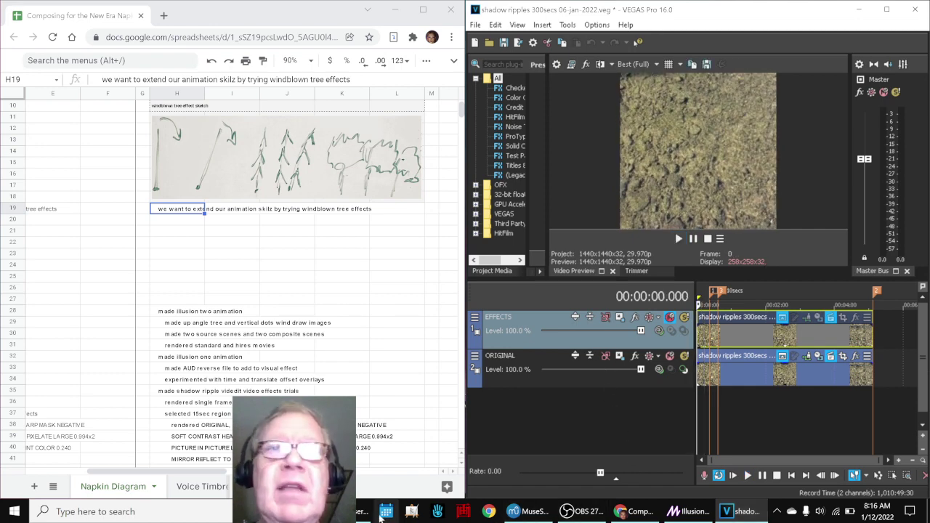
left_click(378, 514)
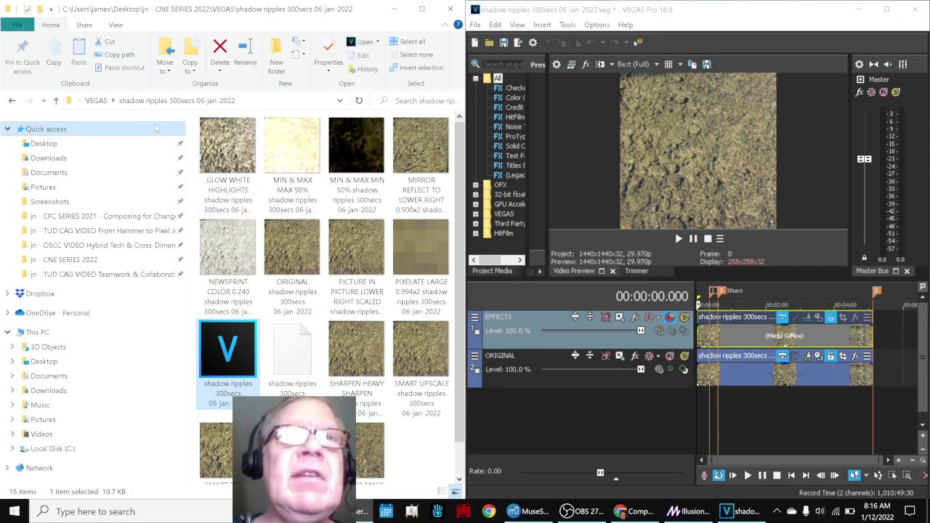
Step: Play the ORIGINAL shadow ripples render and place its player on the right half
double_click(286, 240)
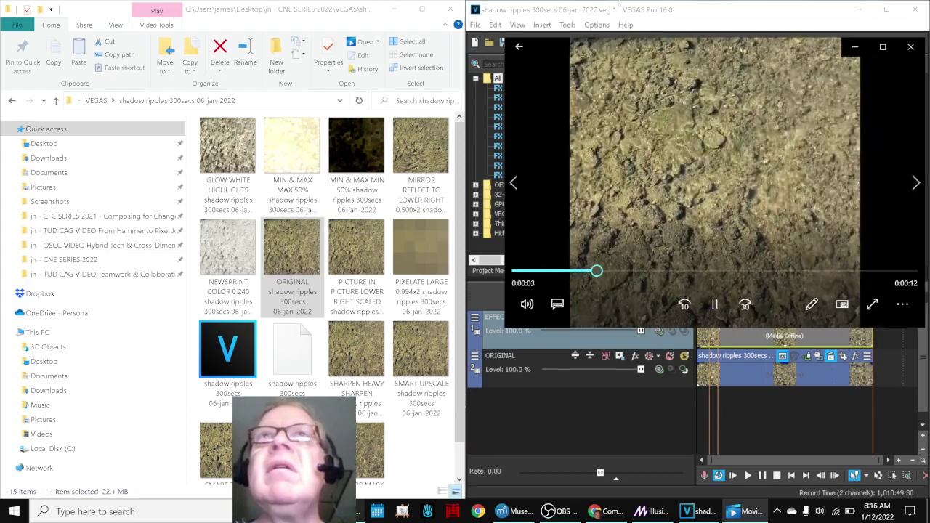
key("alt+F4")
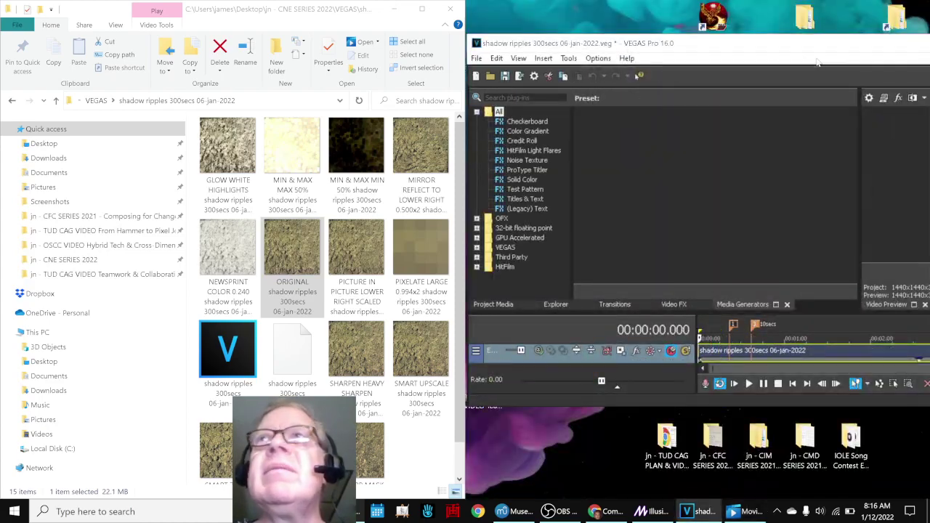
left_click_drag(817, 43, 898, 98)
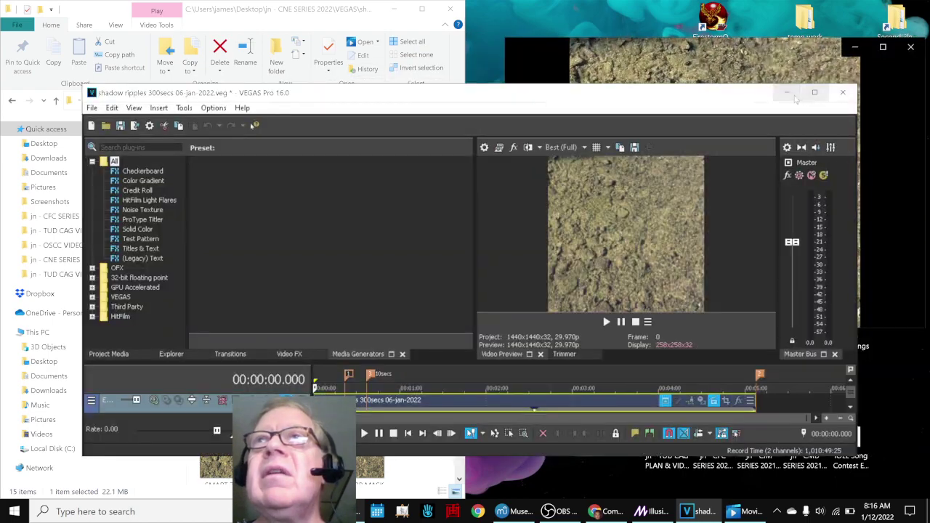
left_click(780, 91)
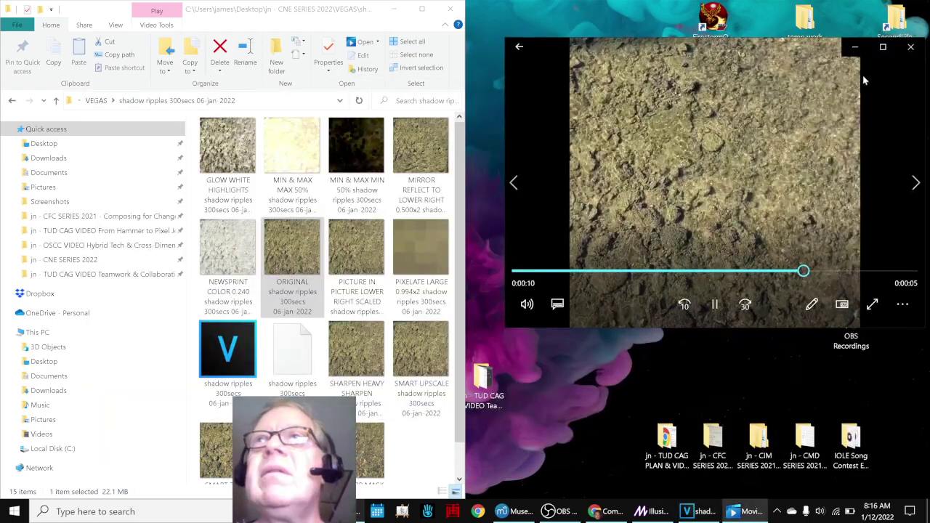
left_click_drag(552, 51, 929, 73)
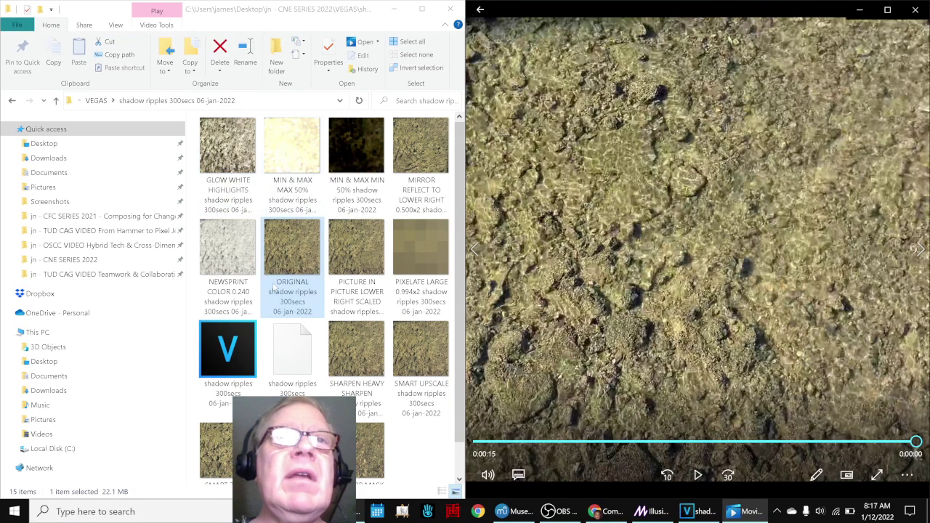
Step: Preview the ORIGINAL, GLOW WHITE HIGHLIGHTS, MIRROR REFLECT, NEWSPRINT COLOR and PICTURE IN PICTURE renders
double_click(284, 260)
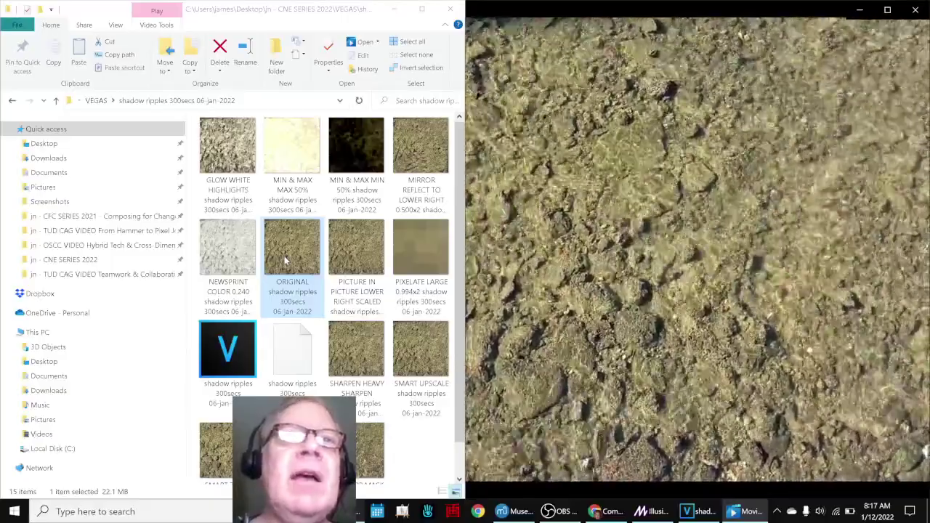
double_click(216, 158)
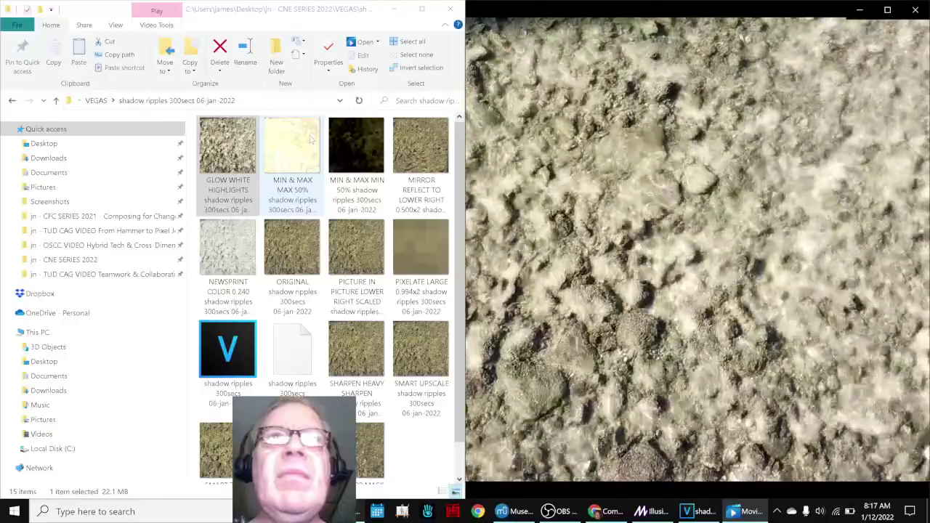
double_click(435, 156)
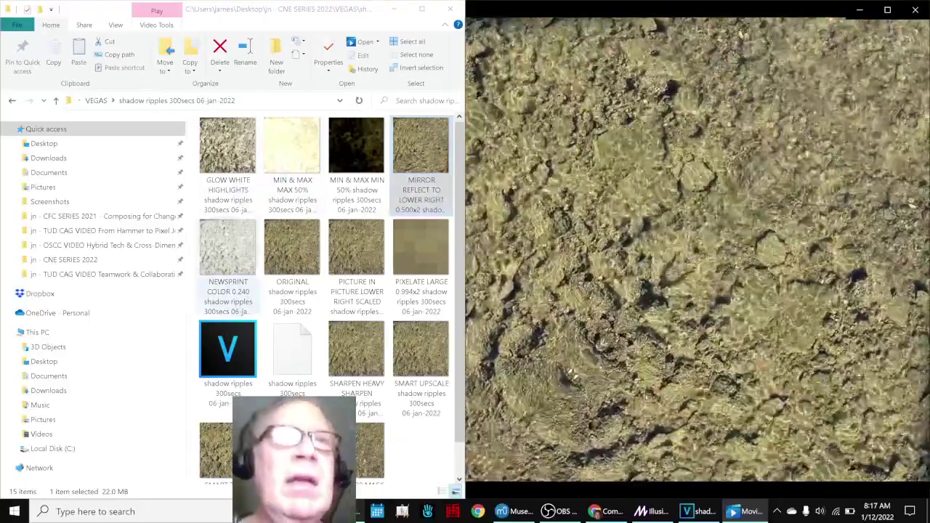
double_click(228, 237)
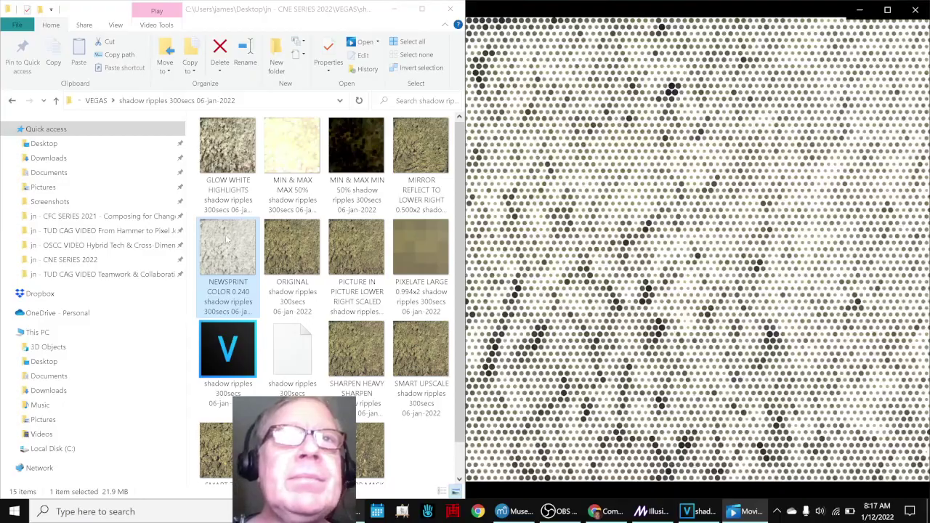
double_click(377, 253)
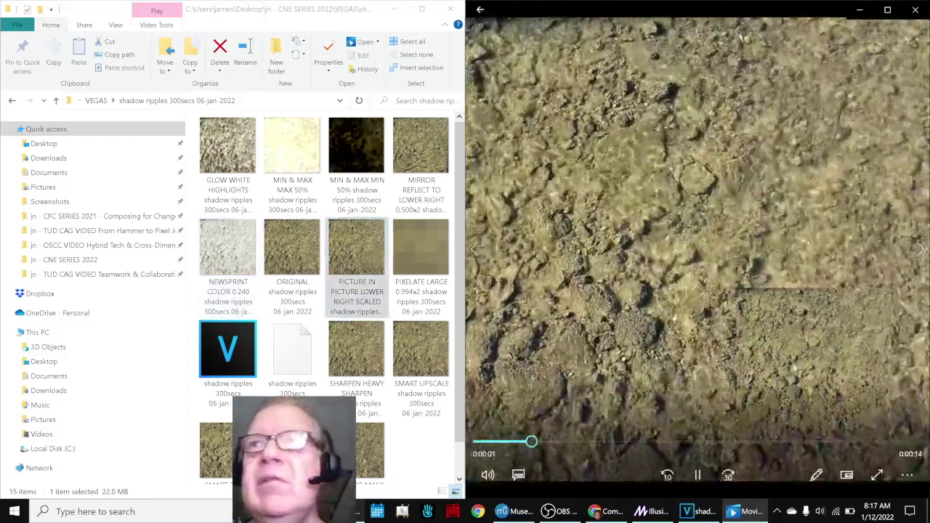
Step: Preview PIXELATE LARGE and bottom-row renders, pausing SOFT CONTRAST HEAVY CONTRAST at 0:00:03
double_click(408, 256)
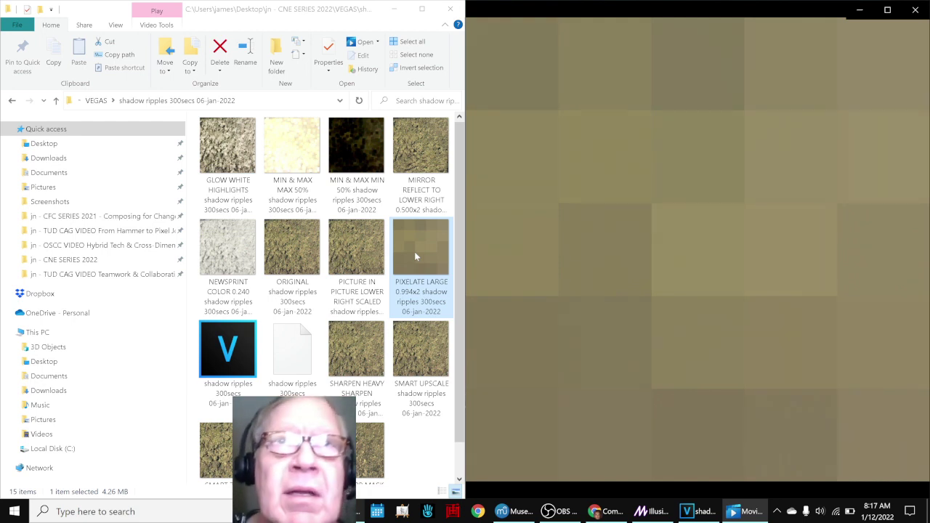
scroll(229, 443, "down", 1)
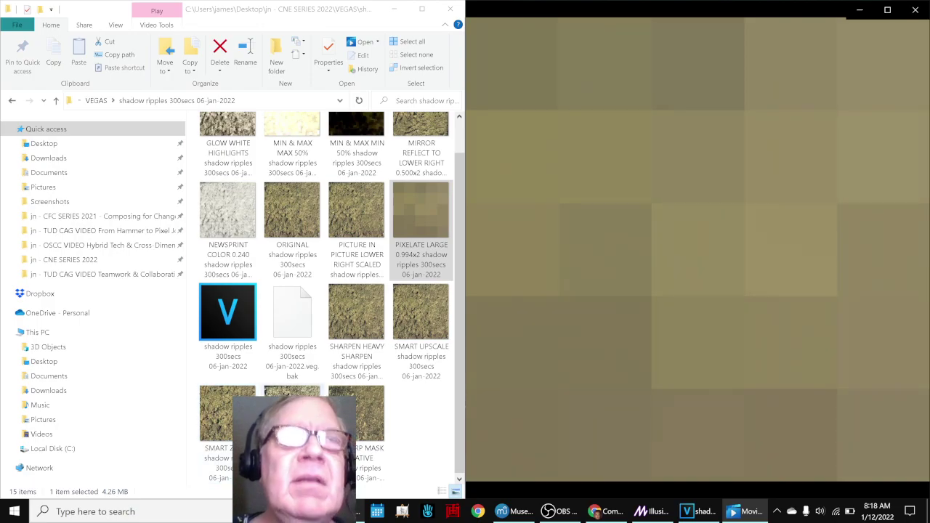
double_click(291, 410)
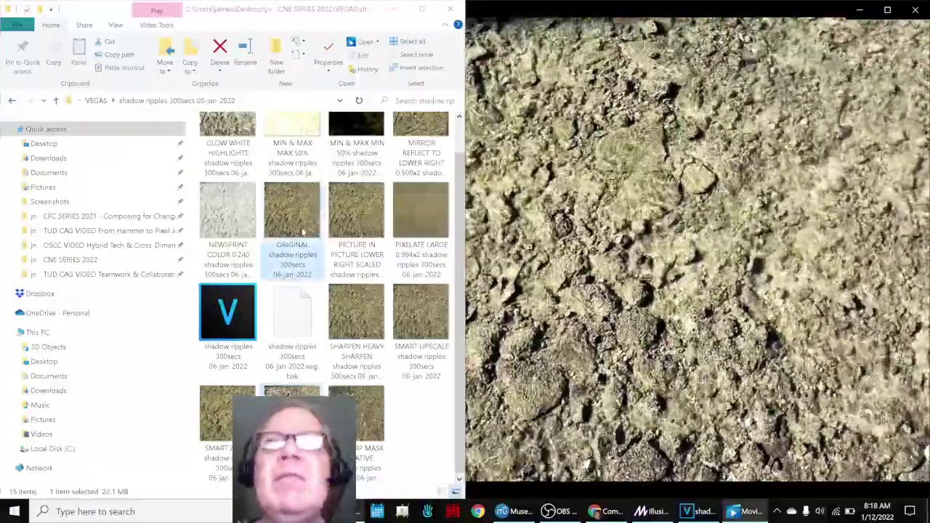
double_click(304, 231)
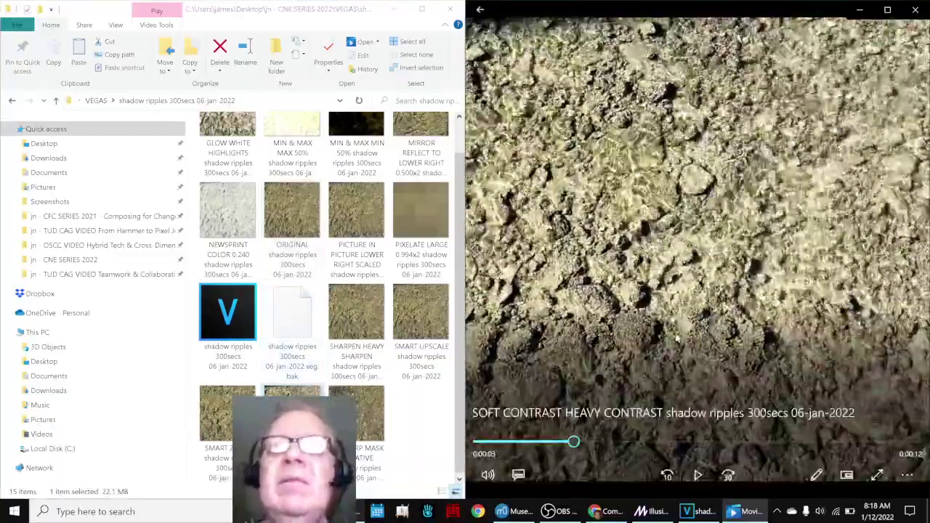
left_click(676, 338)
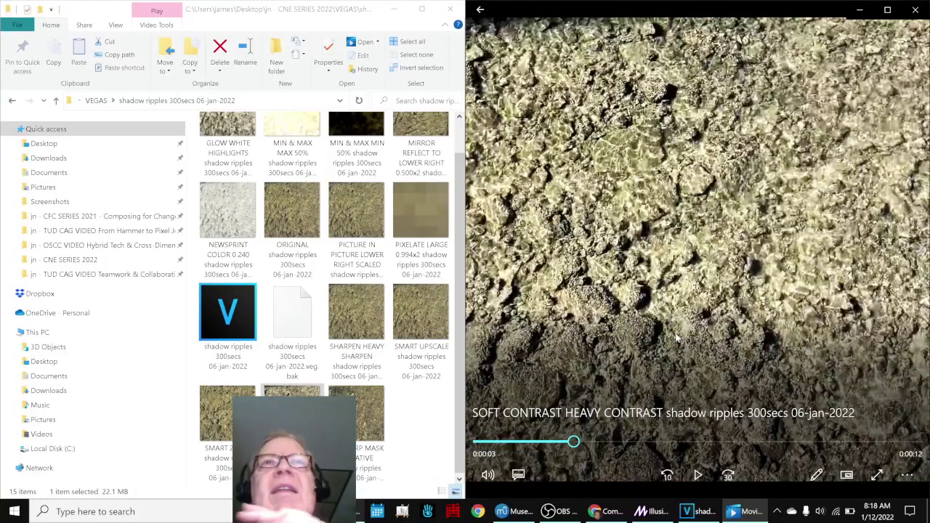
Step: Minimize the renders folder and player, and bring VEGAS Pro back full-screen
left_click(393, 9)
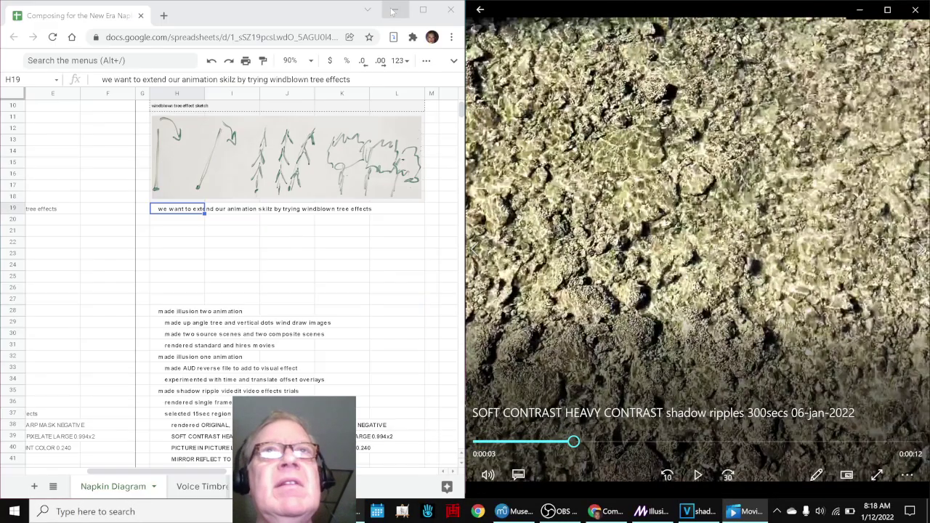
left_click(861, 11)
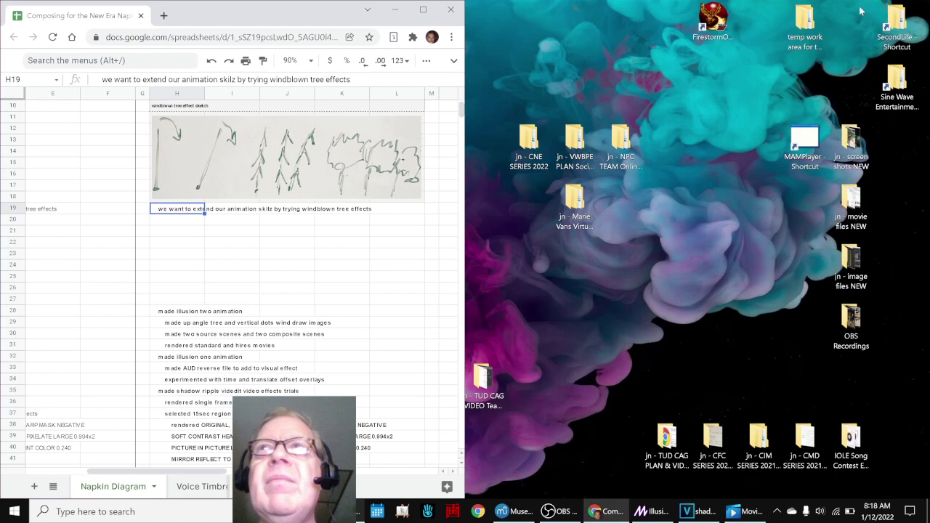
left_click(695, 512)
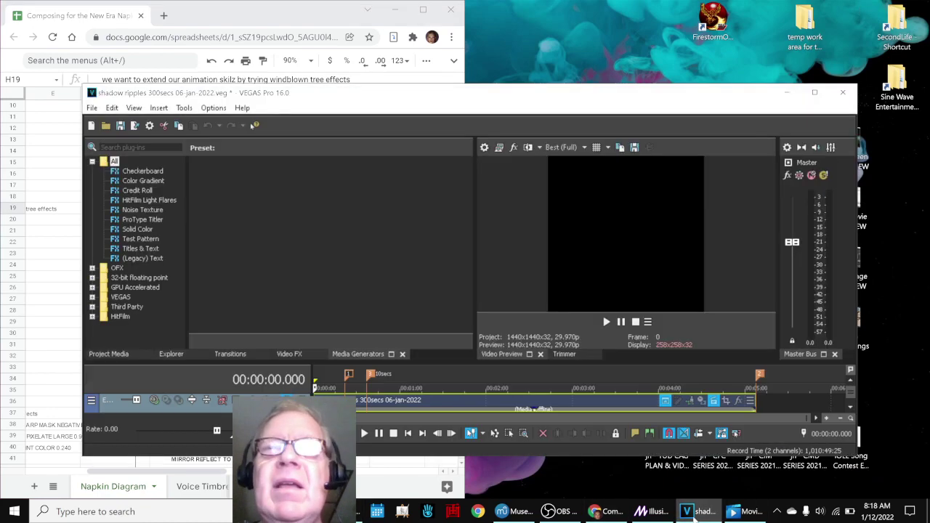
left_click(814, 93)
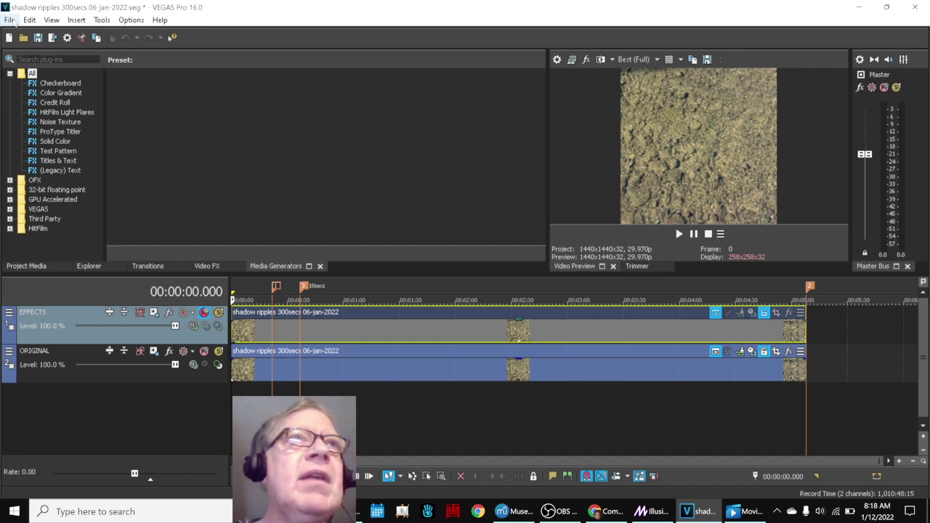
Step: Open the recent 09-Jan-2022 presentation project without saving shadow ripples changes
left_click(10, 20)
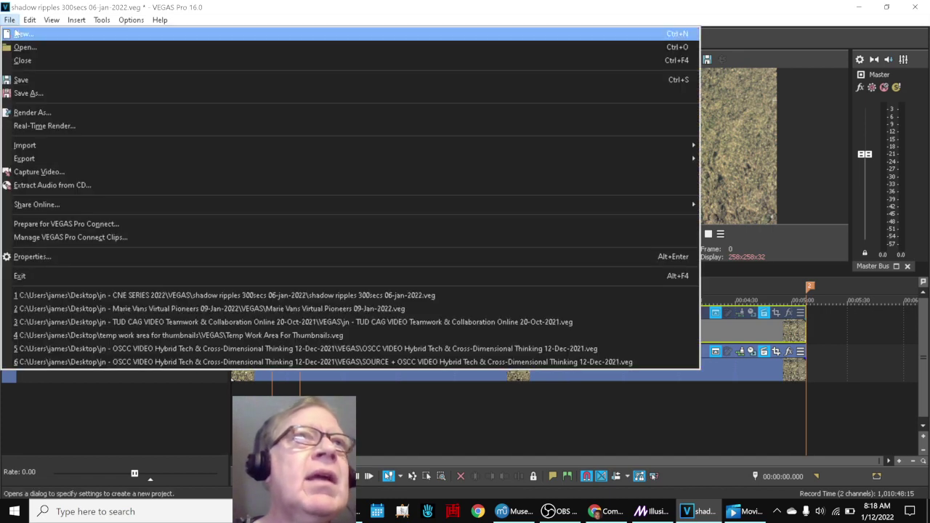
left_click(181, 310)
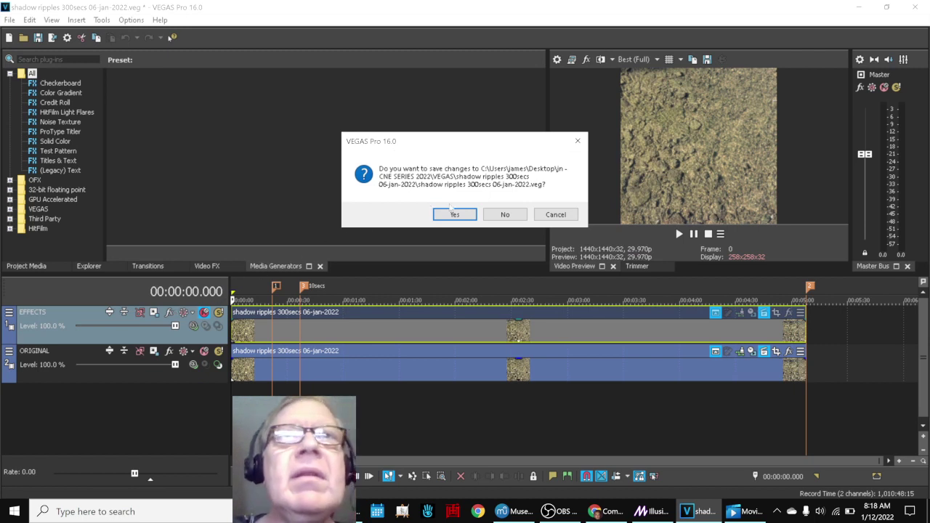
left_click(511, 218)
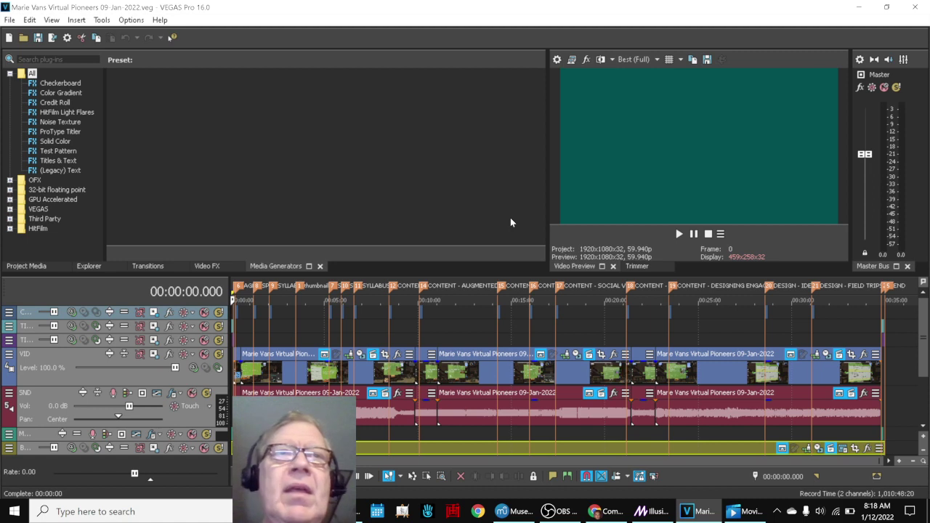
Step: Preview the presentation's opening and its final 14 seconds, then minimize VEGAS Pro
key("space")
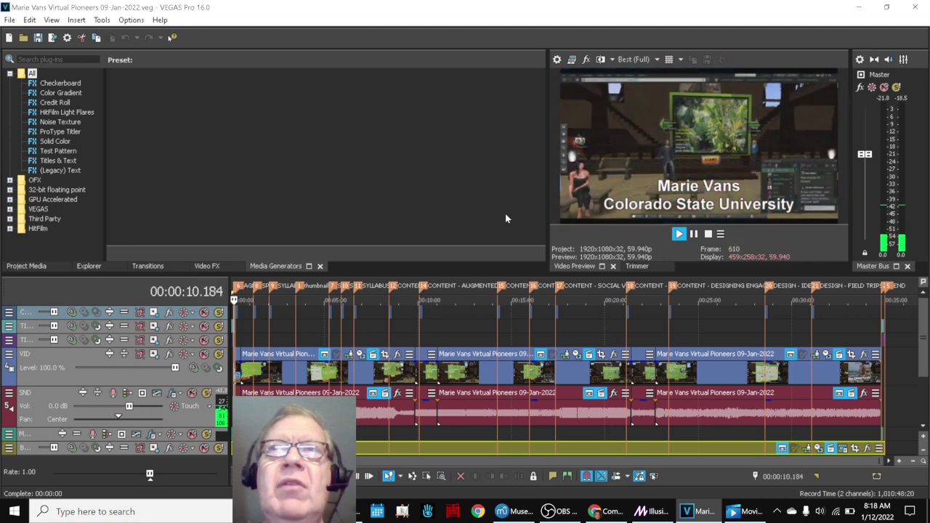
key("space")
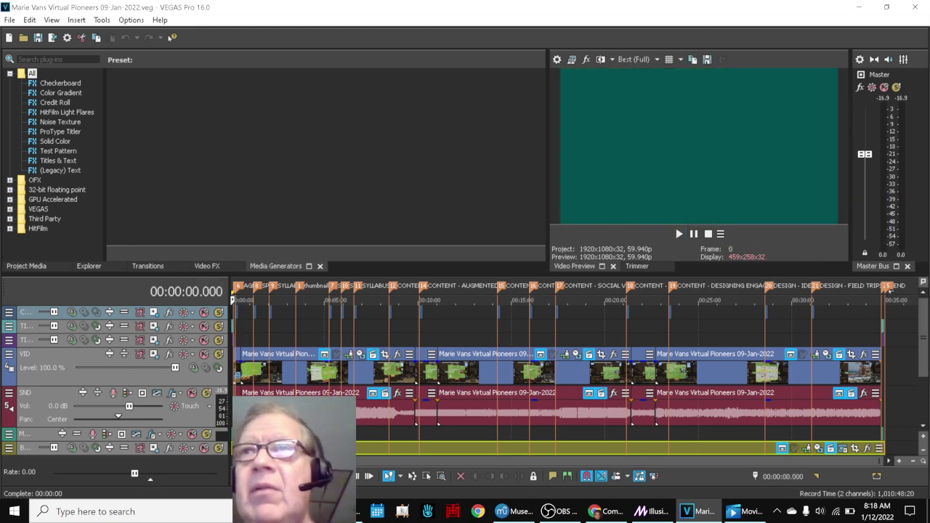
left_click(889, 287)
key("Up")
key("Up")
key("Up")
key("Up")
key("Up")
key("Up")
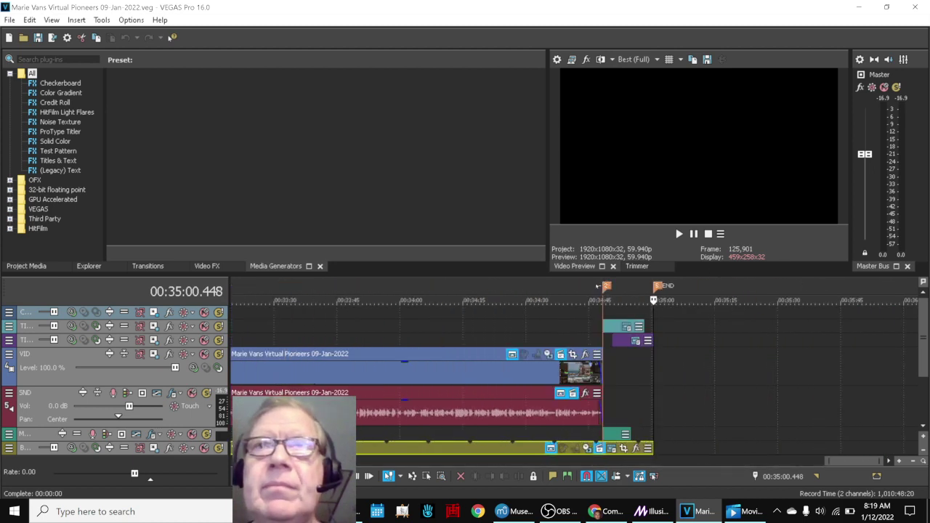
left_click(596, 288)
key("space")
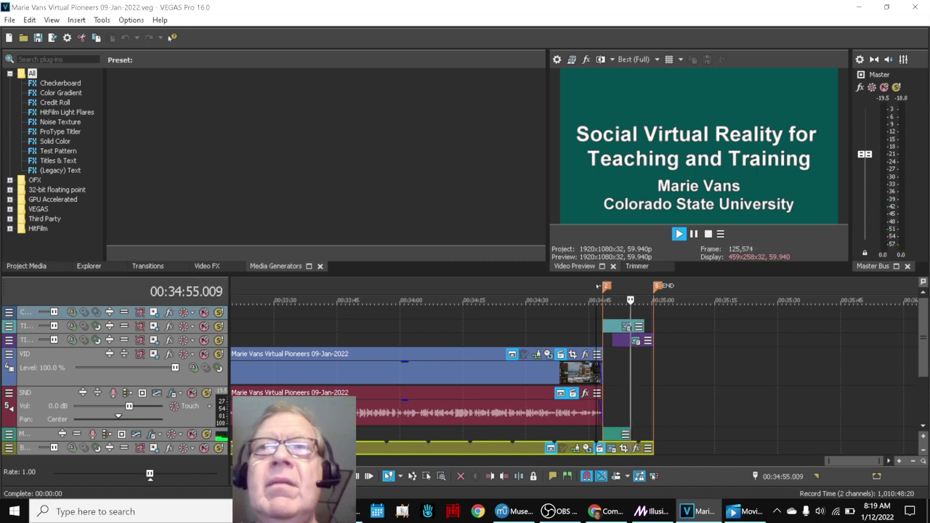
key("space")
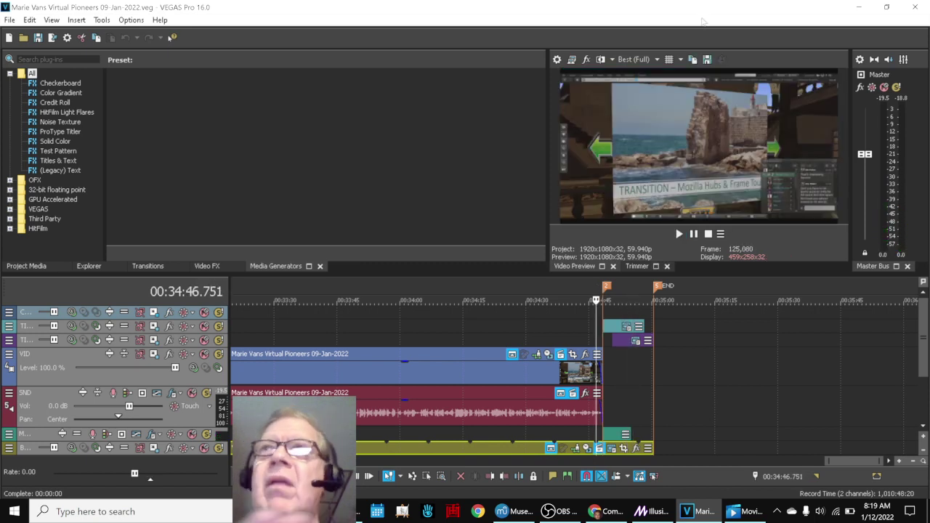
left_click(859, 8)
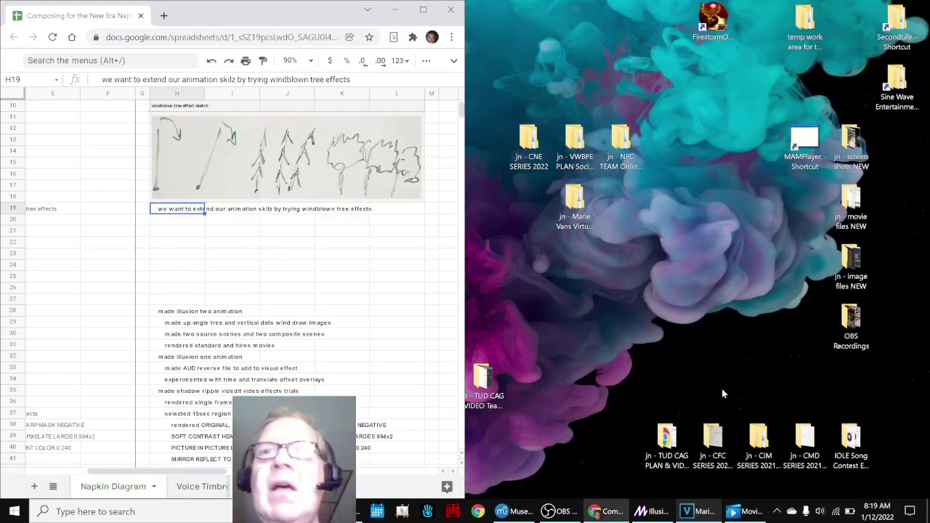
Step: Show the Illusion Two score's title in MuseScore, then bring the Magic editor back beside it
left_click(502, 513)
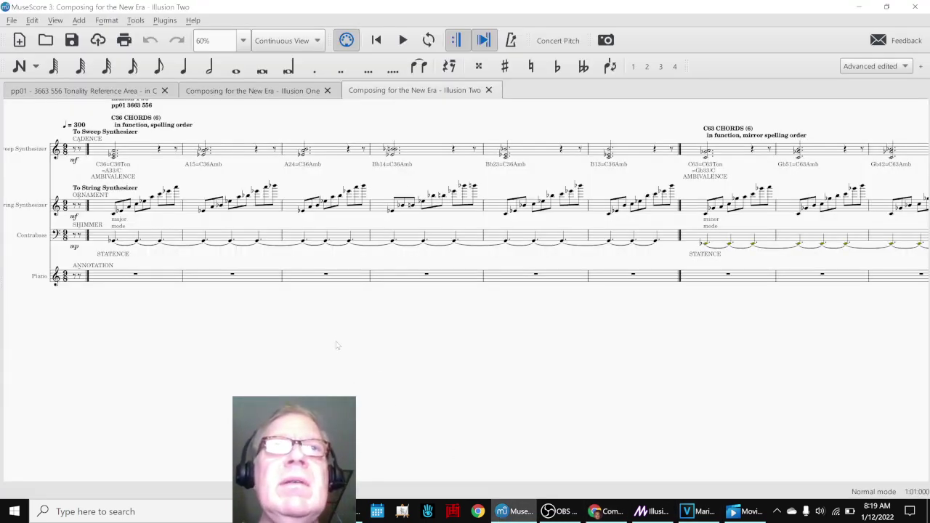
scroll(334, 356, "up", 1)
scroll(324, 390, "down", 1)
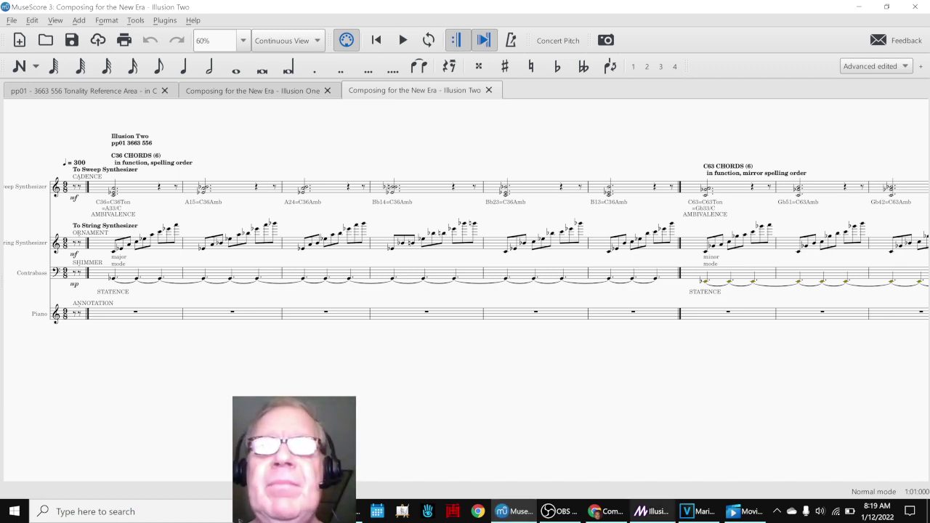
left_click(650, 511)
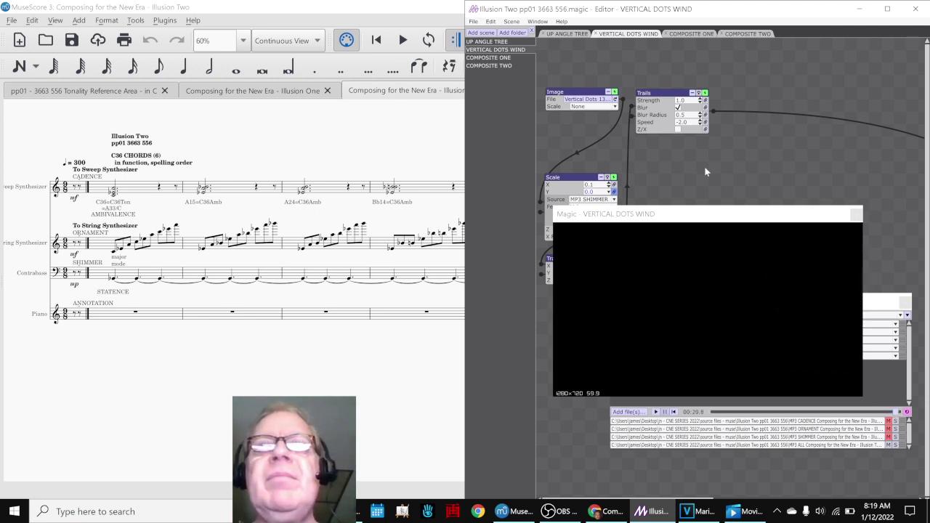
Step: Switch to COMPOSITE TWO, move its output up-left, and play music driving the chevron animation
left_click(727, 34)
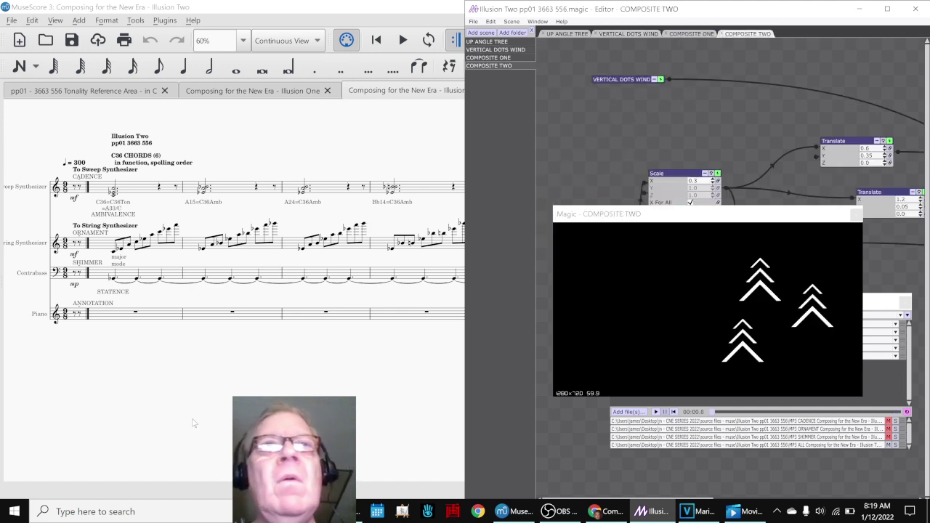
left_click_drag(607, 218, 381, 29)
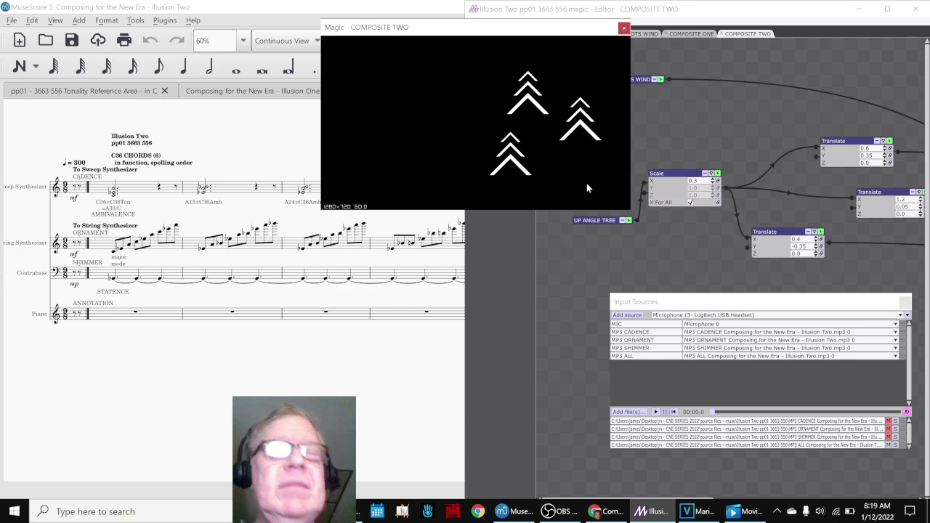
key("space")
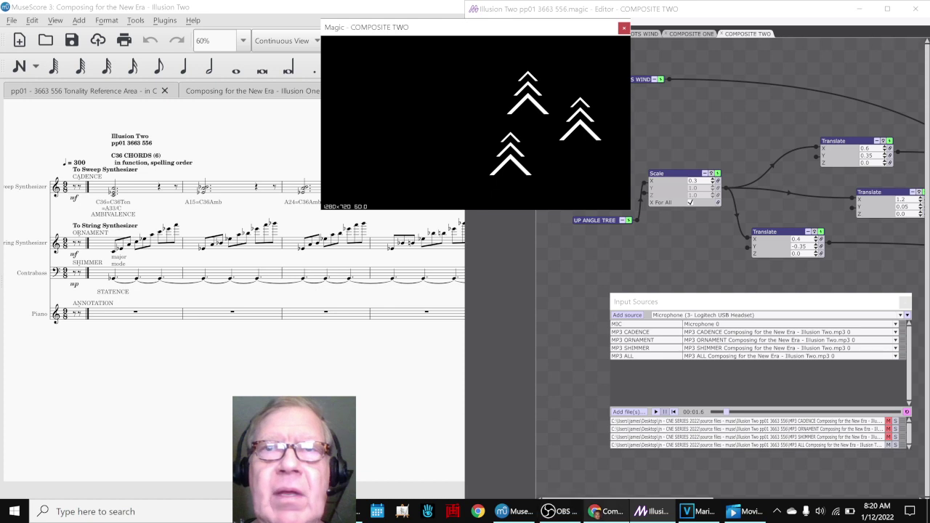
left_click(615, 511)
Step: Jump to column A in the recap sheet and scroll down toward Ideas Next Time
left_click(254, 325)
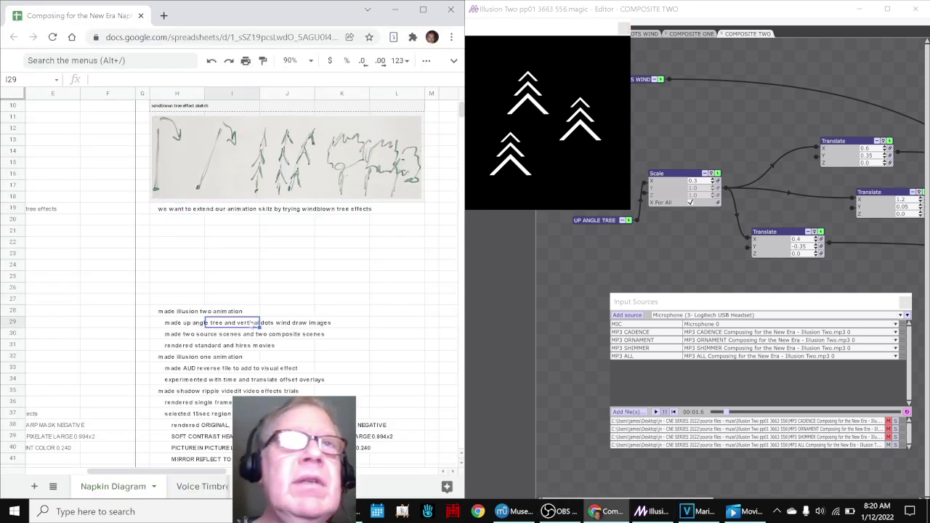
key("Left")
key("Home")
scroll(250, 325, "down", 7)
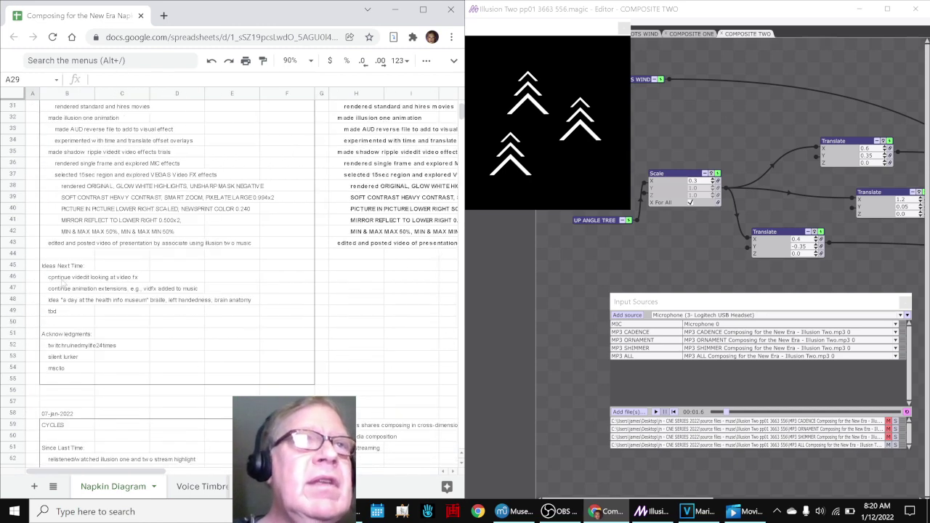
Step: Step through the Ideas Next Time notes B46–B49 and acknowledgments to B54, then return to OBS Studio
left_click(63, 280)
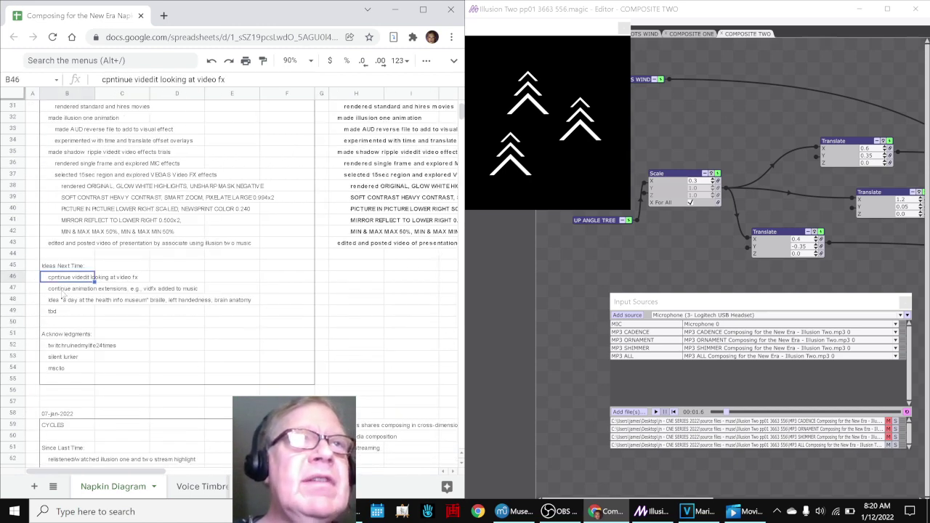
left_click(64, 290)
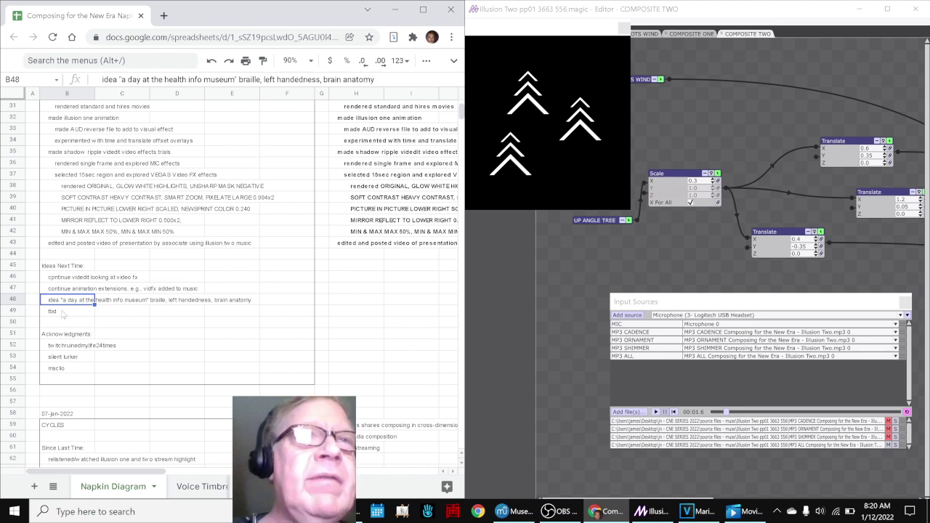
left_click(64, 314)
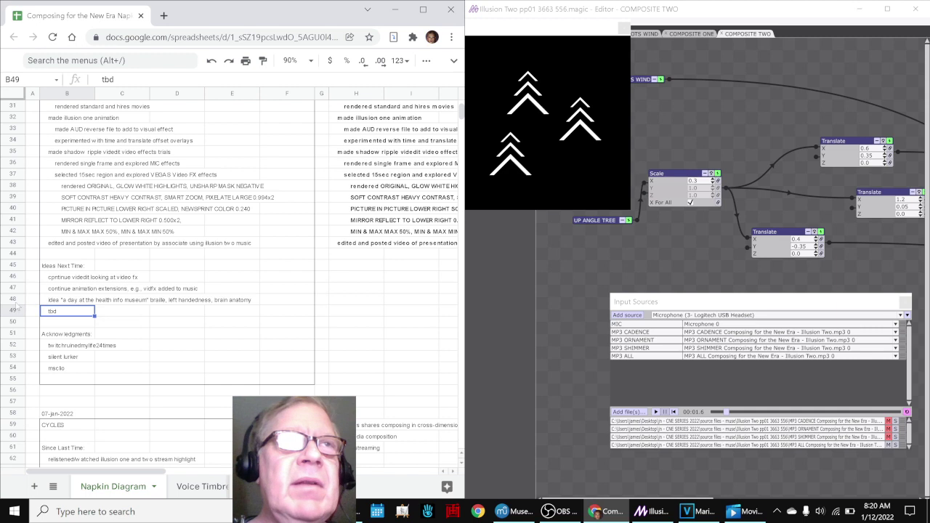
left_click(54, 302)
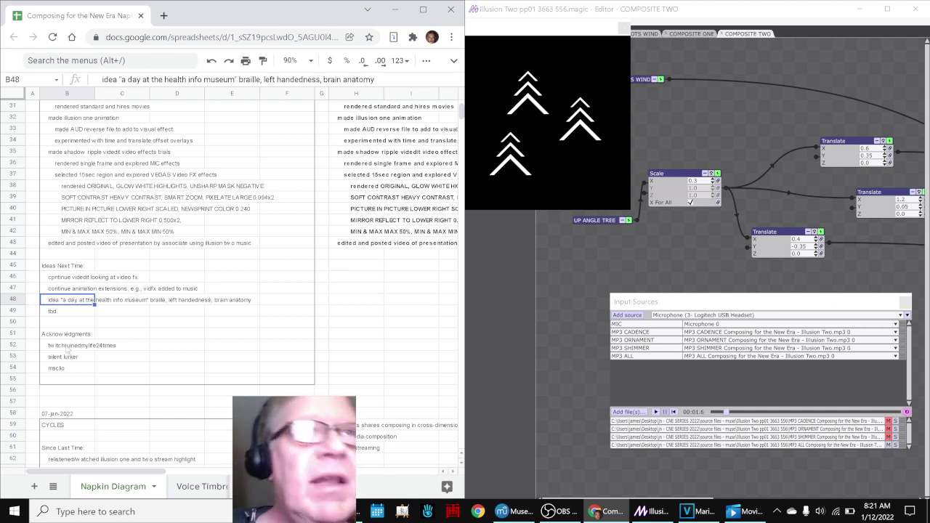
left_click(63, 370)
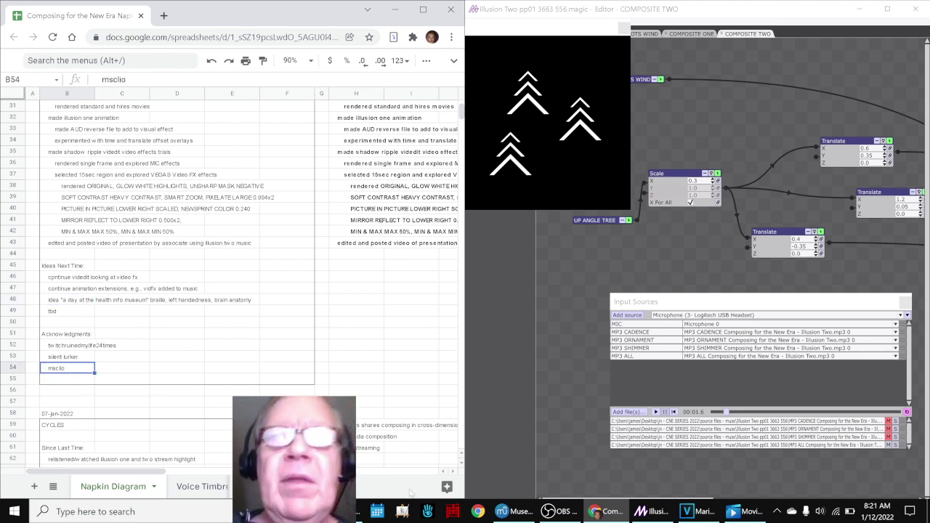
left_click(551, 512)
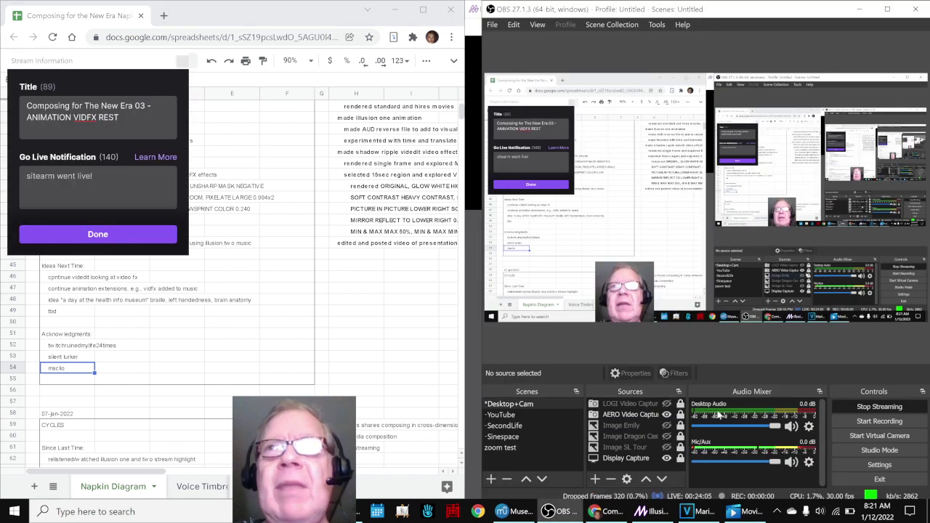